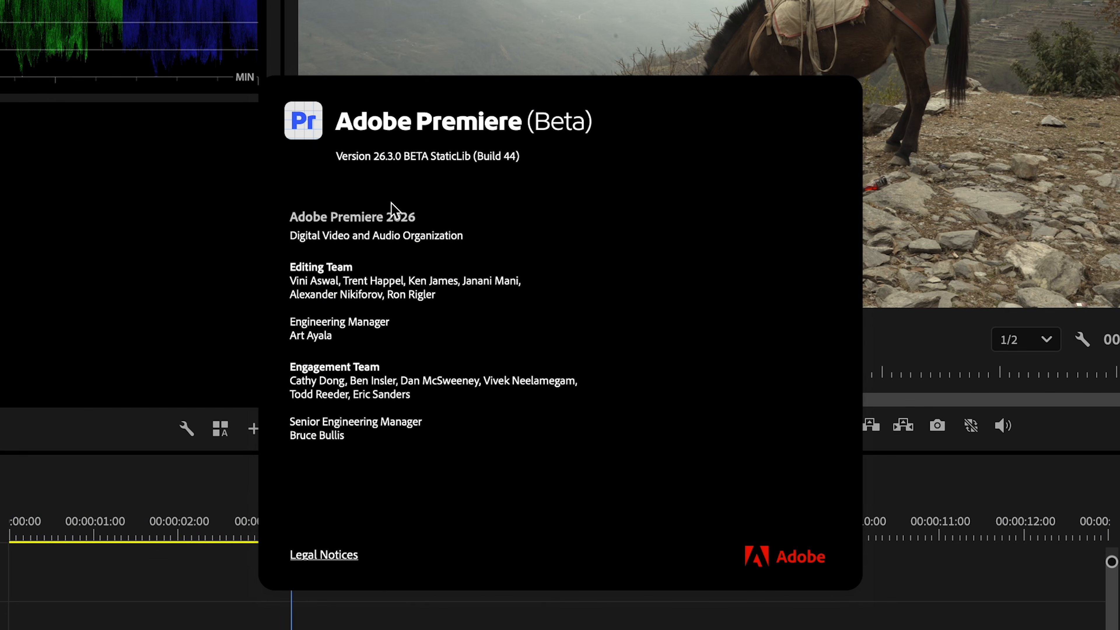
Step: Close the version information and browse the Color workspace layouts, switching to Analysis
click(391, 203)
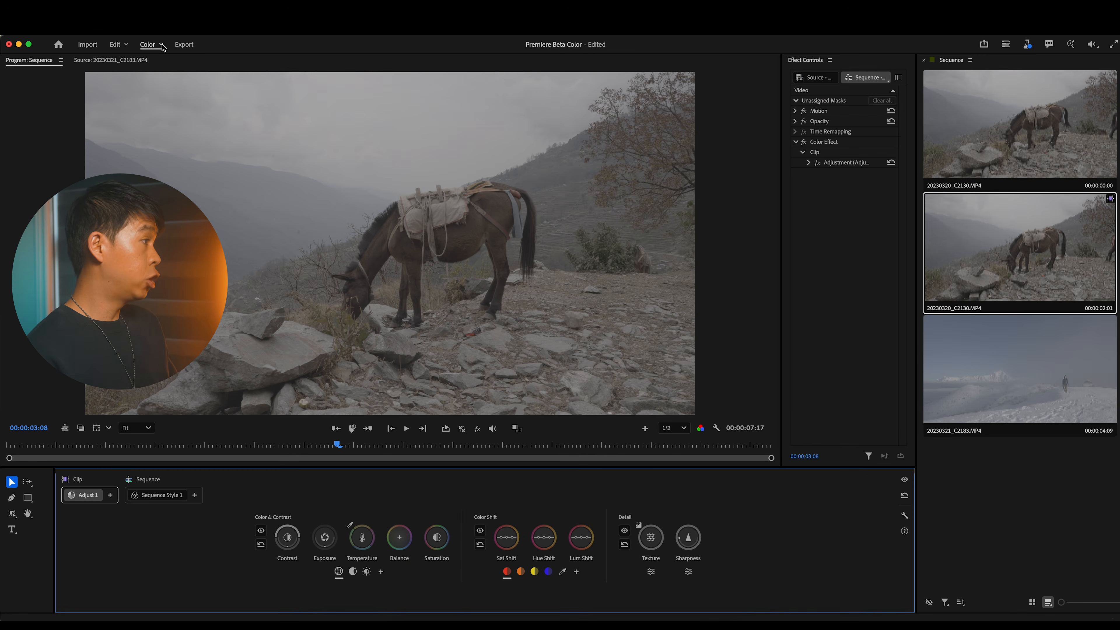
click(162, 46)
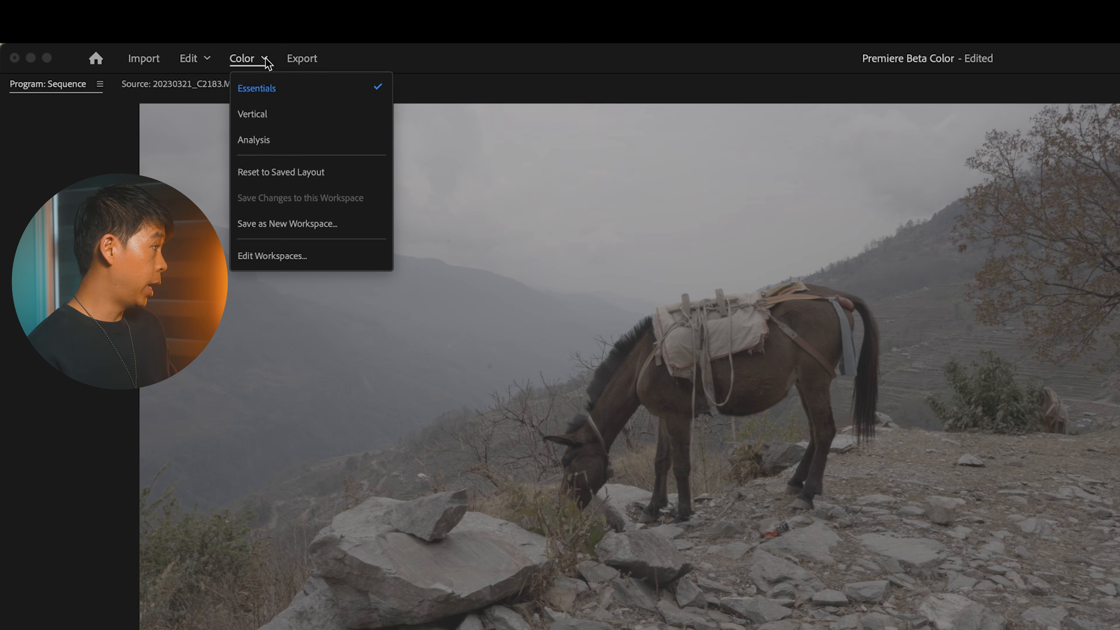
click(299, 91)
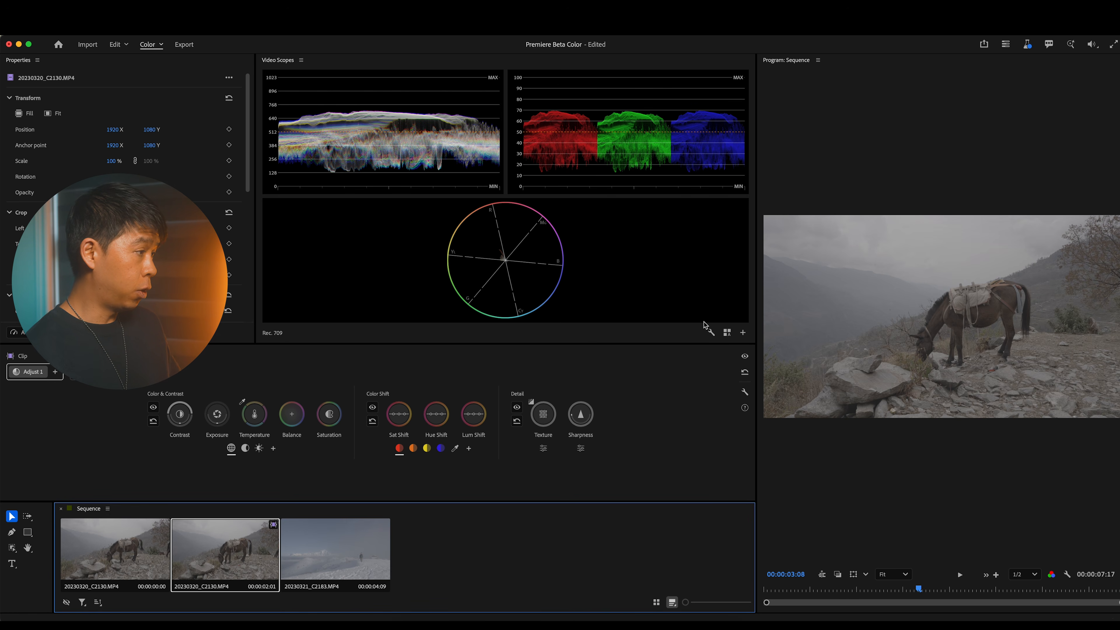
click(164, 45)
click(183, 97)
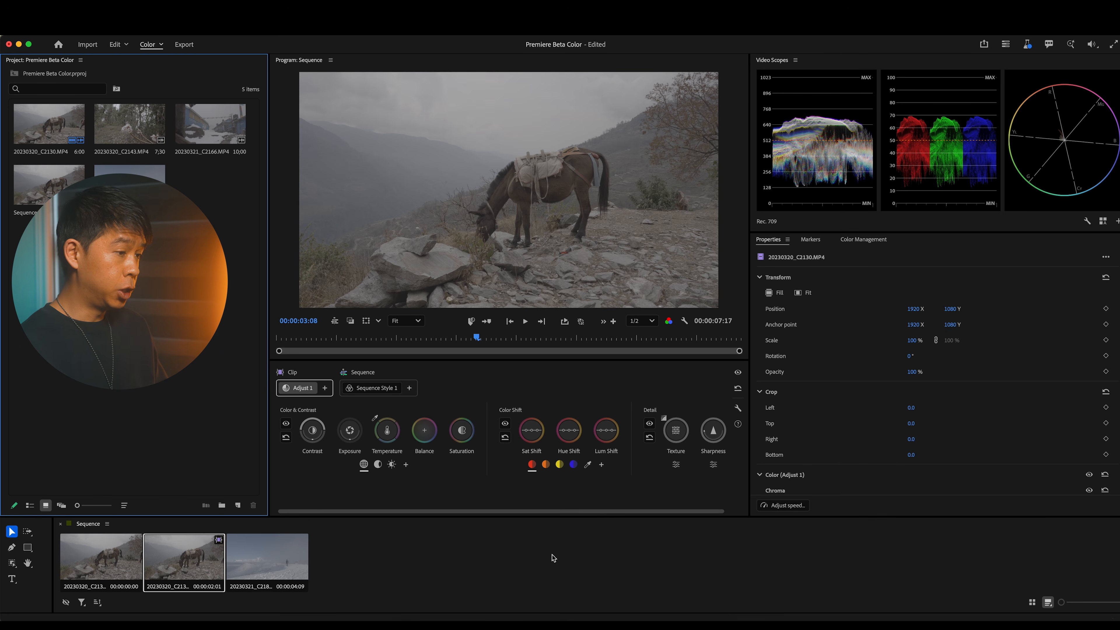
Step: Select the first horse clip in the sequence and switch the Color workspace to the Essentials layout
click(258, 570)
click(107, 568)
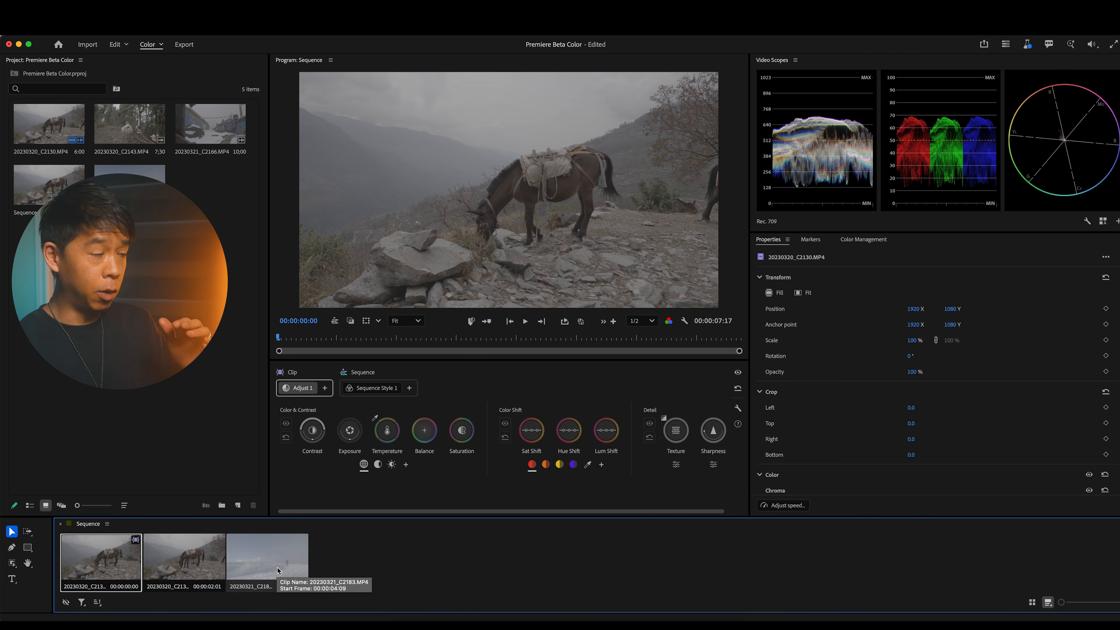
click(159, 48)
click(162, 63)
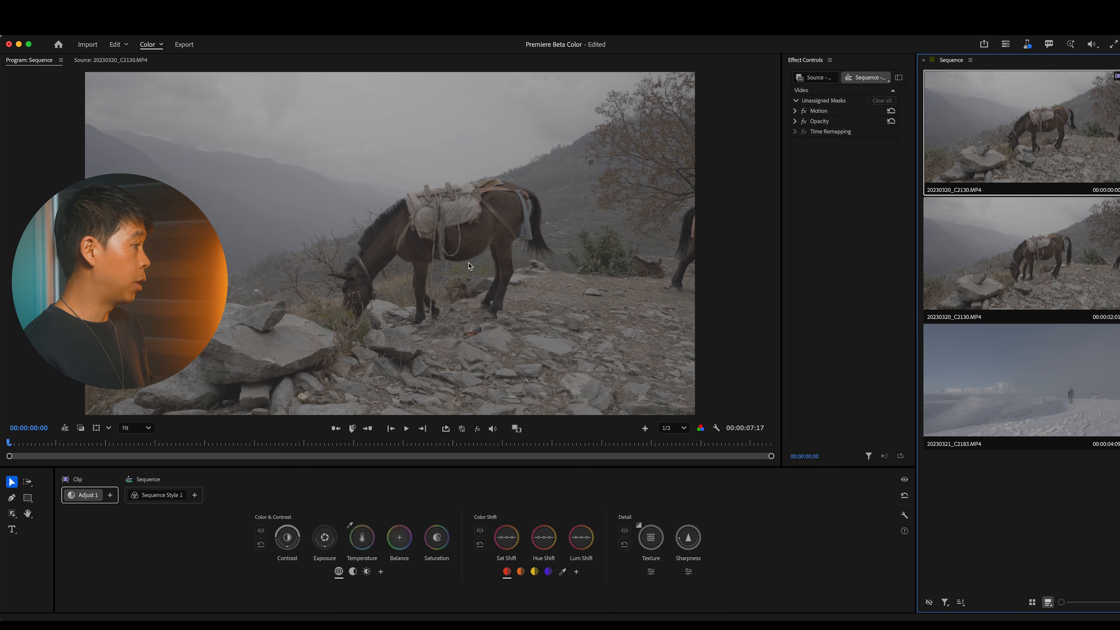
click(755, 316)
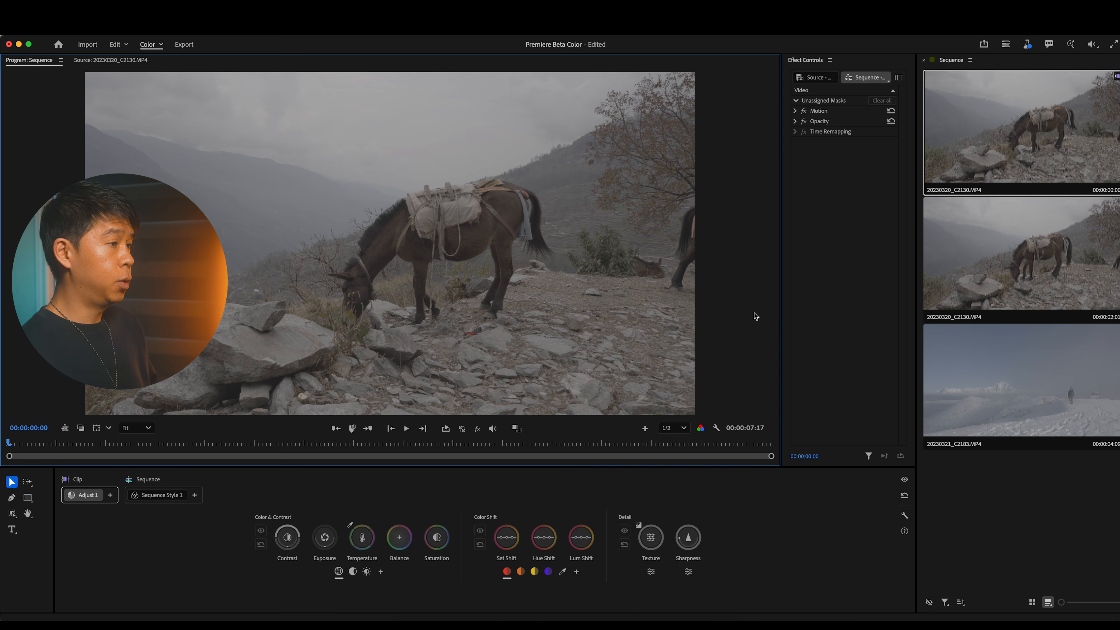
click(821, 321)
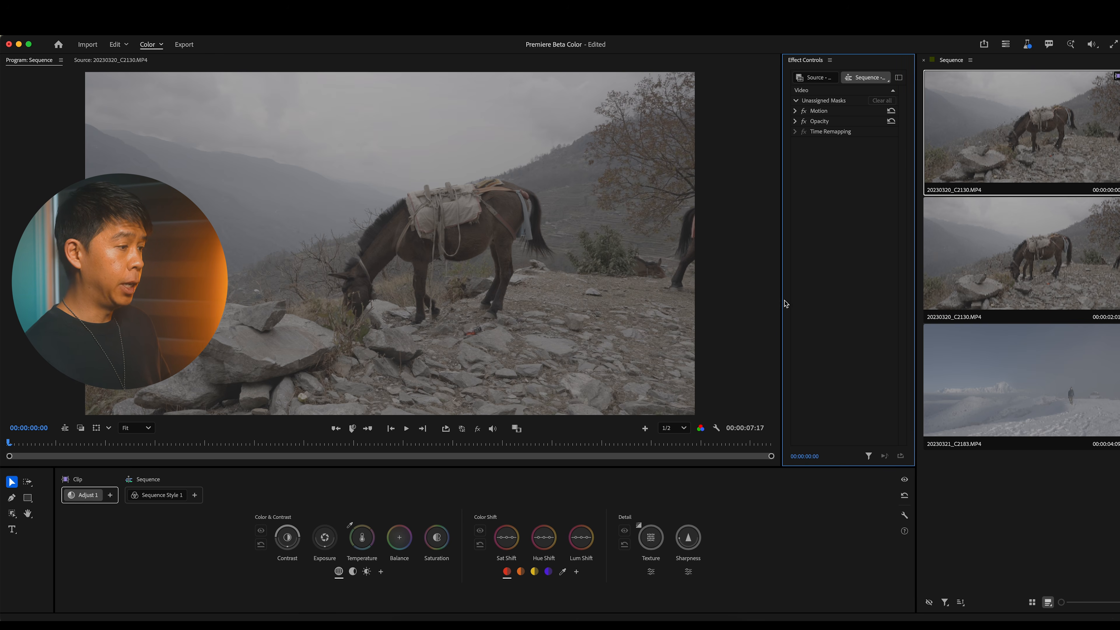
mouse_move(781, 300)
mouse_down()
mouse_move(632, 304)
mouse_move(797, 305)
mouse_move(758, 306)
mouse_move(783, 306)
mouse_up()
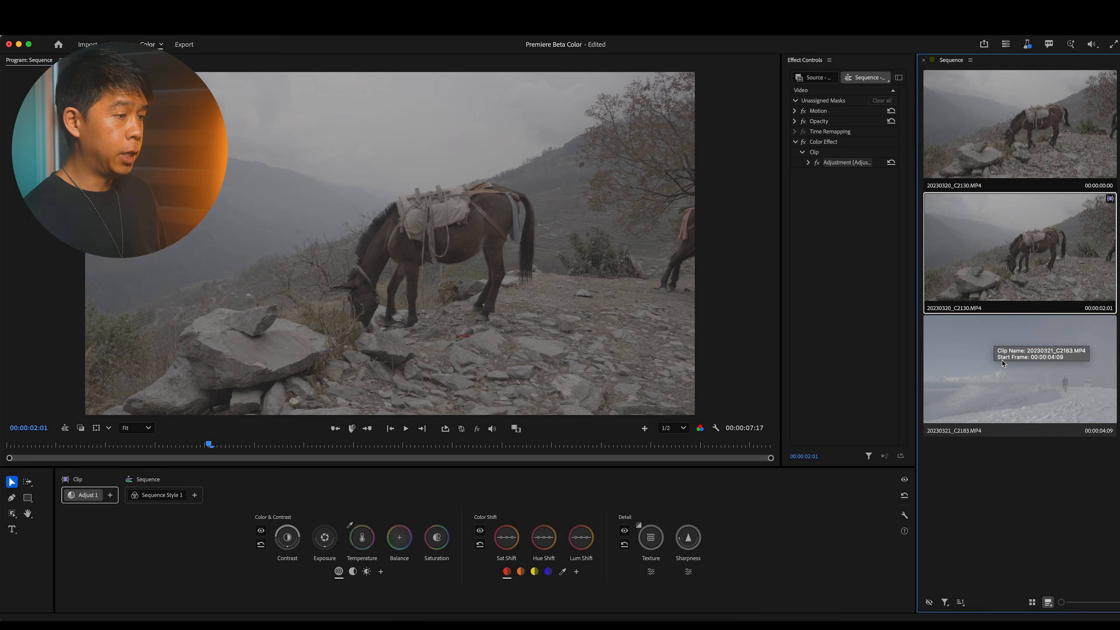
Step: Preview the sequence's clips one by one in the clip grid, finishing on the first horse clip
click(1009, 365)
click(1006, 137)
click(1007, 245)
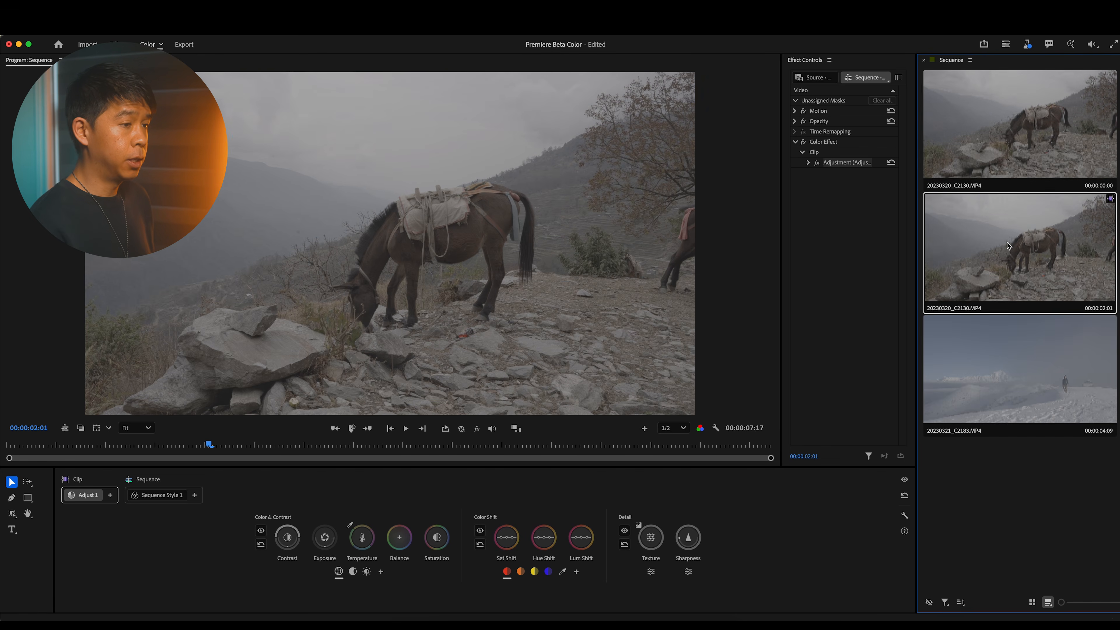
click(1007, 378)
click(995, 272)
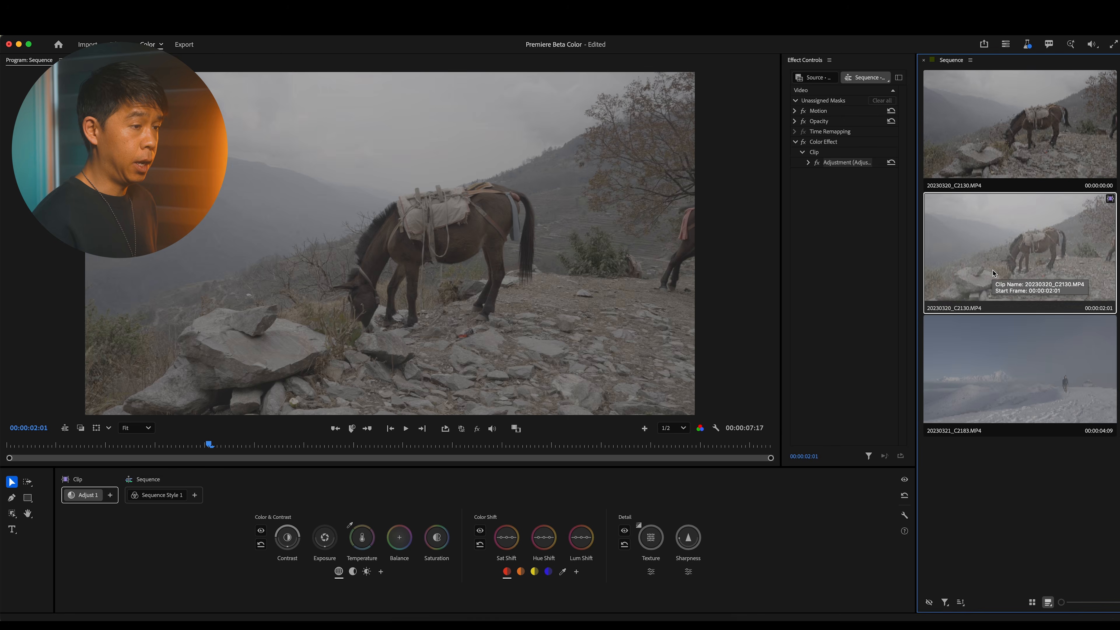
click(999, 153)
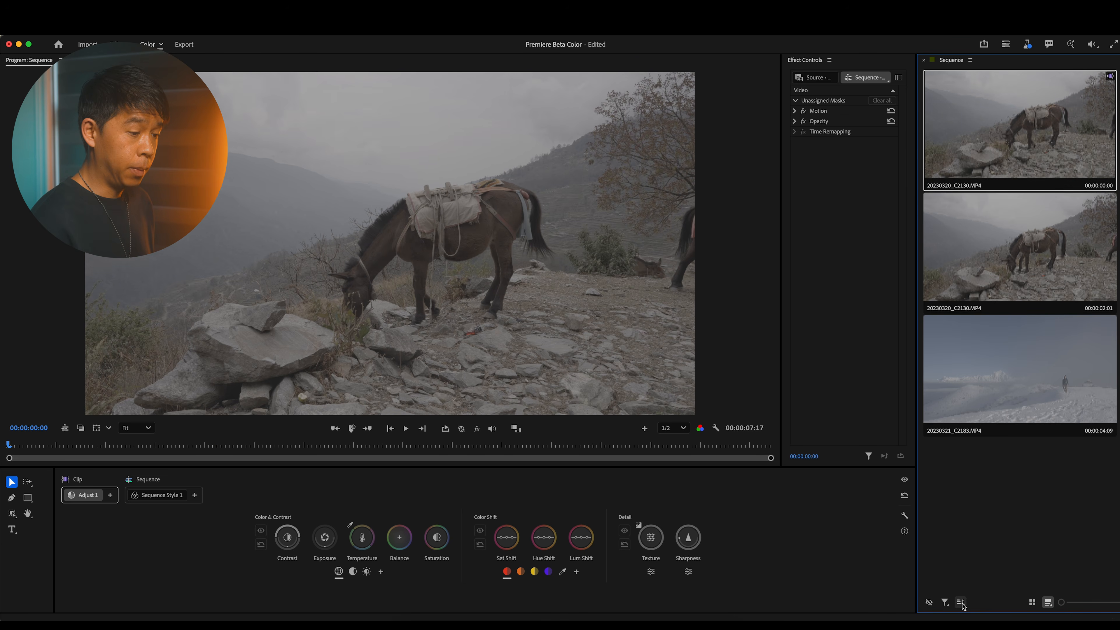
Step: Try the clip grid's display toggles and adjust the size of its thumbnails
click(1031, 604)
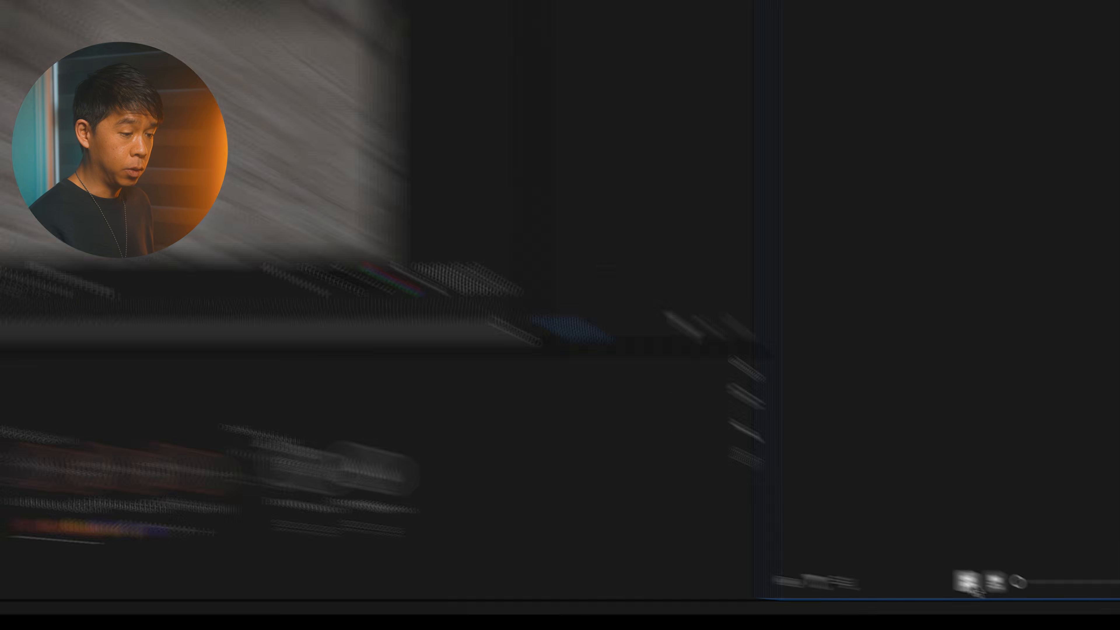
click(925, 569)
click(925, 568)
drag(988, 568, 1011, 570)
drag(1073, 604, 1073, 605)
click(1048, 604)
click(1048, 604)
click(1049, 604)
click(1049, 604)
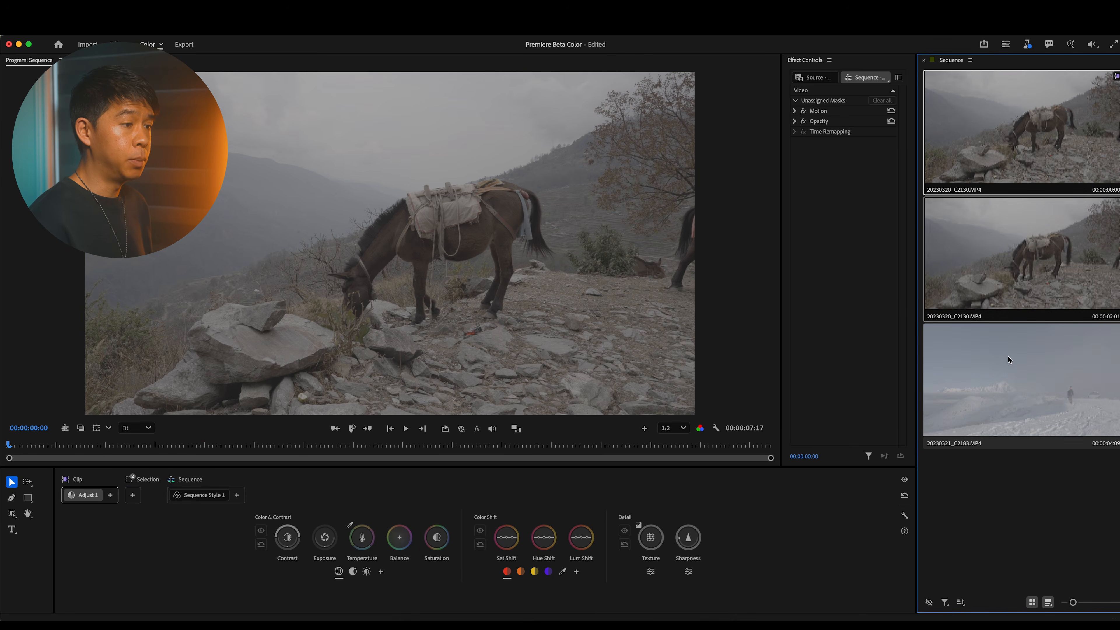
Step: Step through the clips in the clip grid and select the snow clip 20230321_C2183.MP4
click(1005, 375)
shift+click(1004, 290)
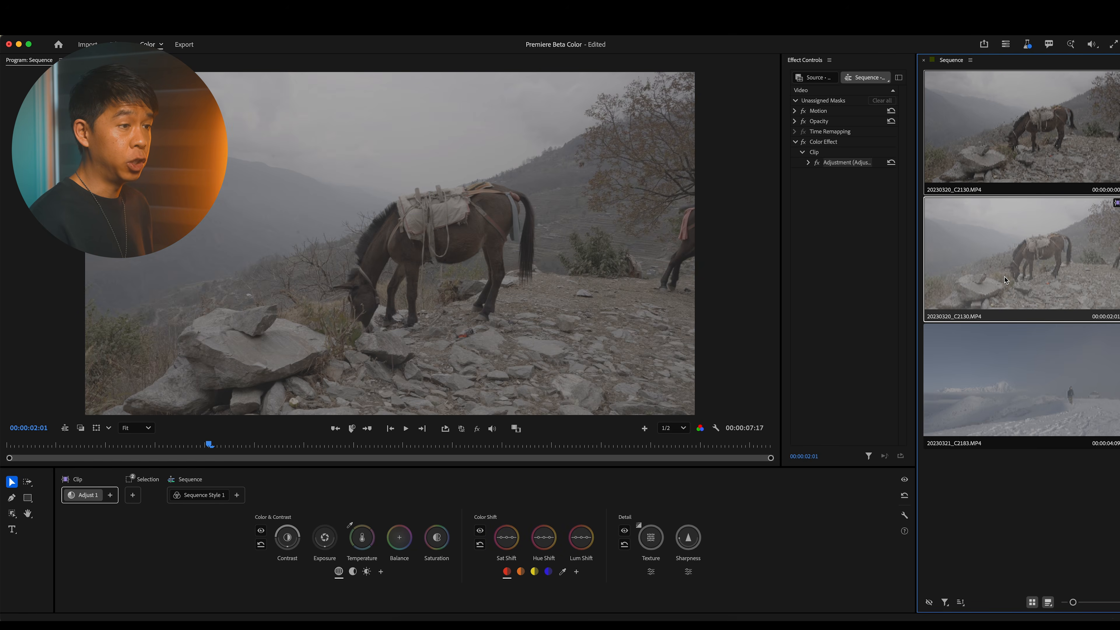
click(1002, 331)
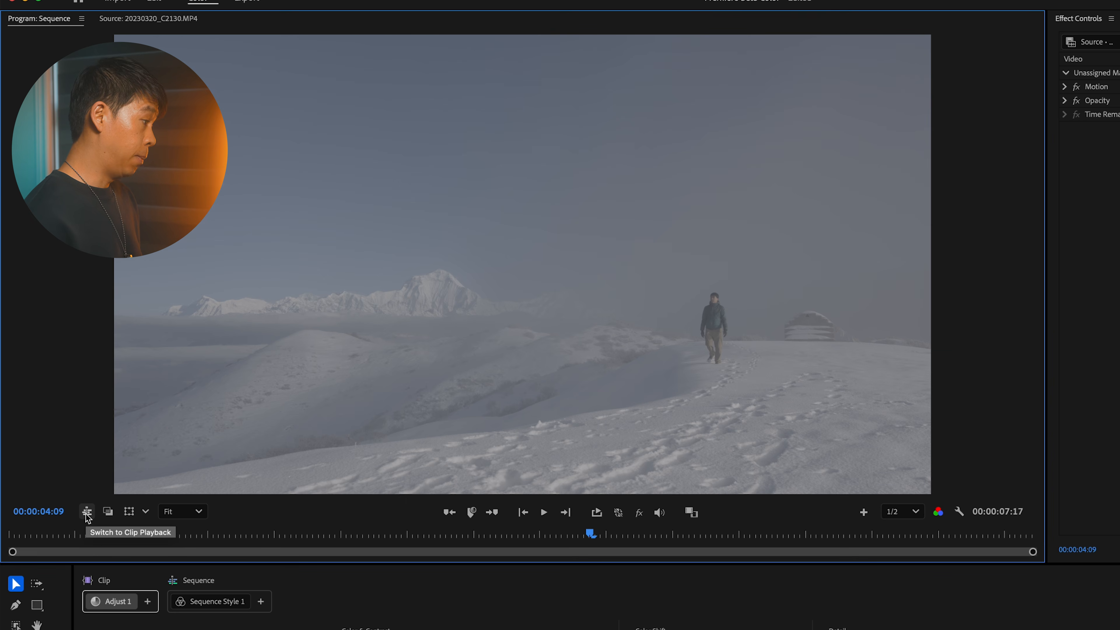
Step: Switch the Program monitor to clip playback and scrub through the snow clip and the first horse clip
click(87, 512)
mouse_move(102, 537)
mouse_down()
mouse_move(1019, 537)
mouse_move(113, 543)
mouse_up()
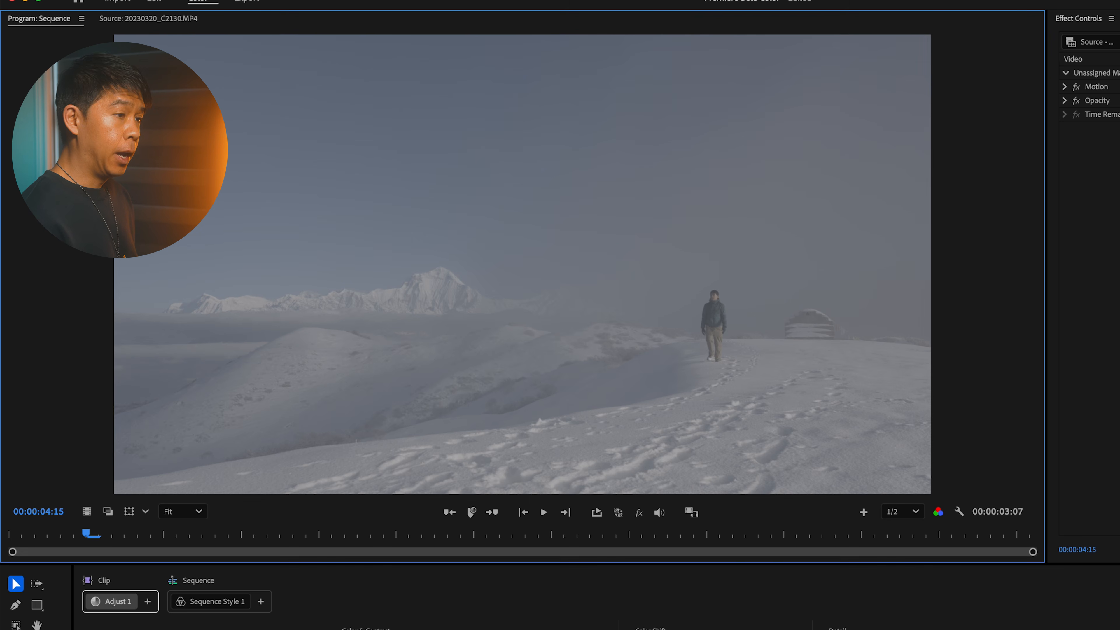
key(Down)
drag(188, 548, 233, 542)
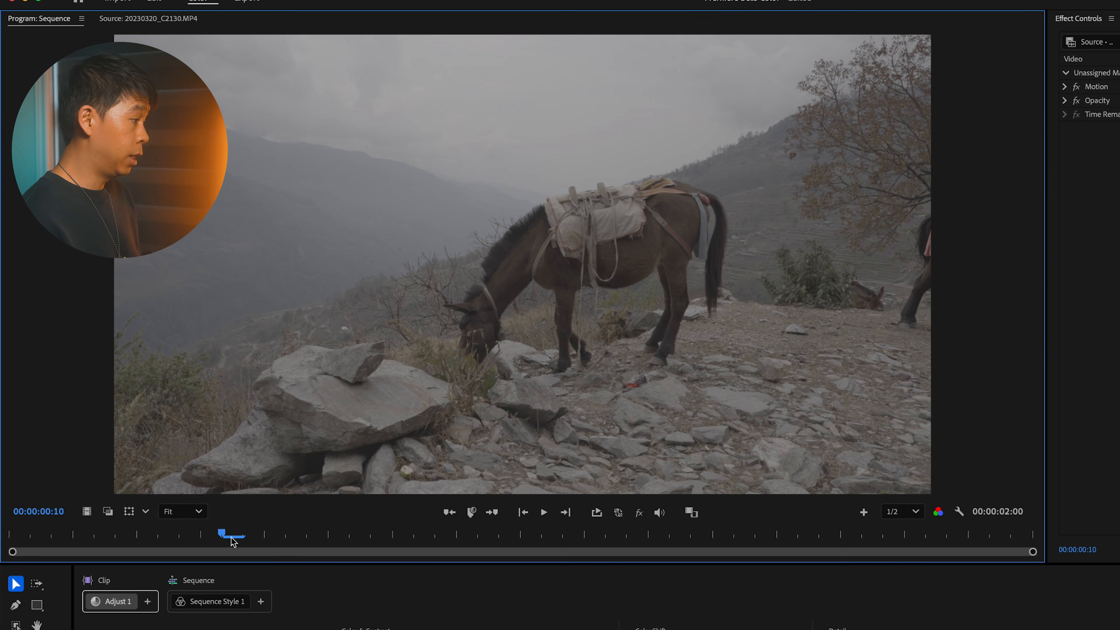
Step: Switch the Program monitor back to sequence playback and scrub through the sequence, returning to 00:00:00:12
click(86, 512)
drag(71, 537, 705, 547)
drag(820, 537, 71, 541)
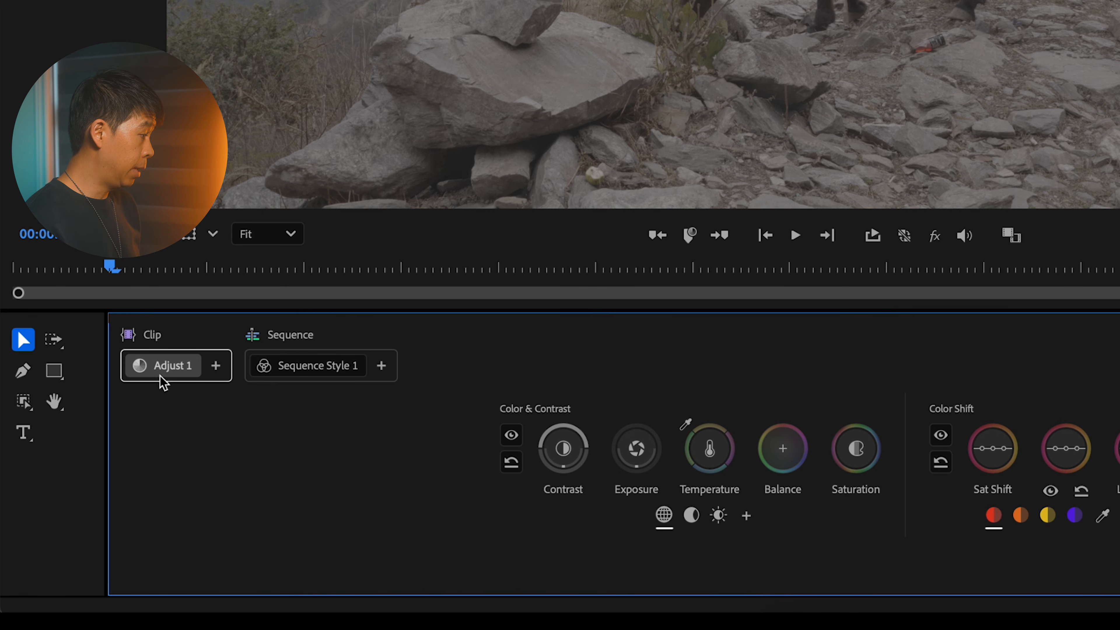
Step: Look at Sequence Style 1 and the module types that can be added to the clip, returning to Adjust 1
click(294, 367)
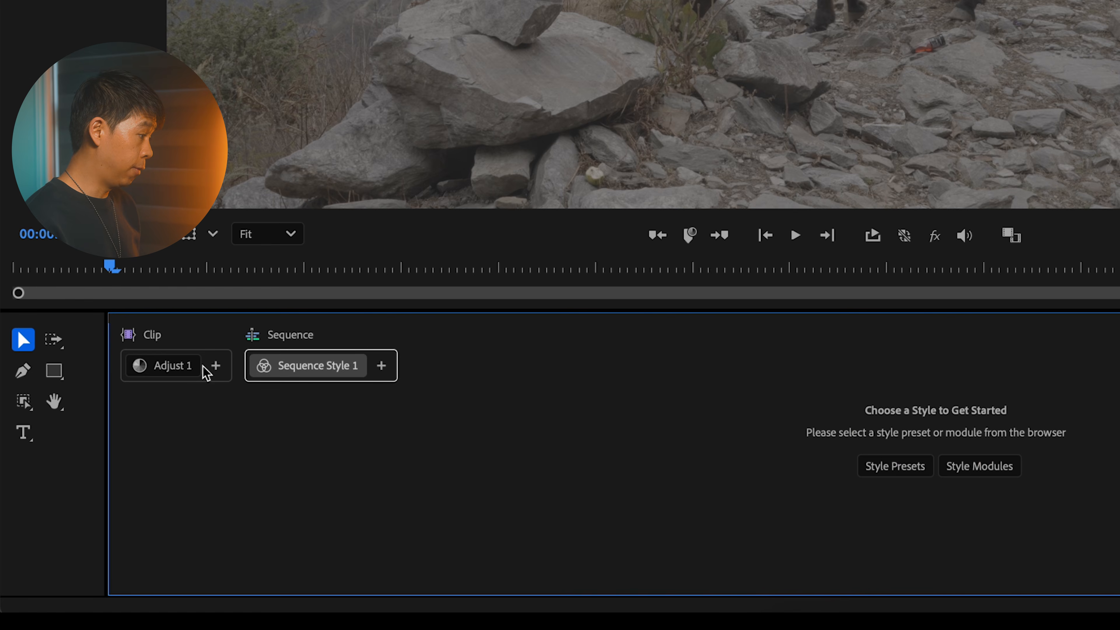
click(159, 374)
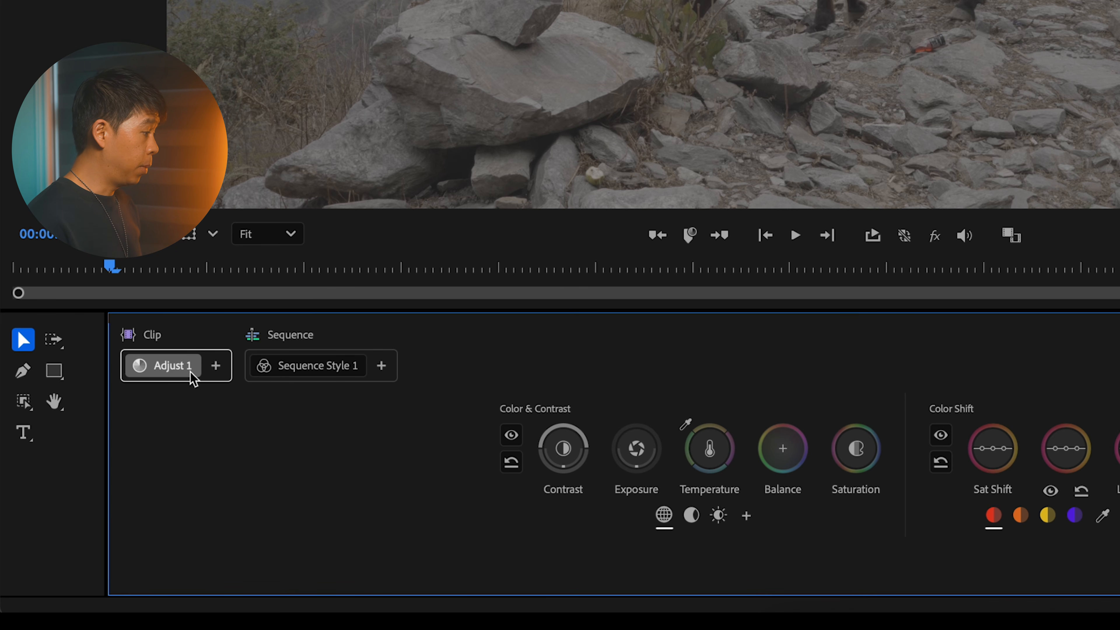
click(215, 365)
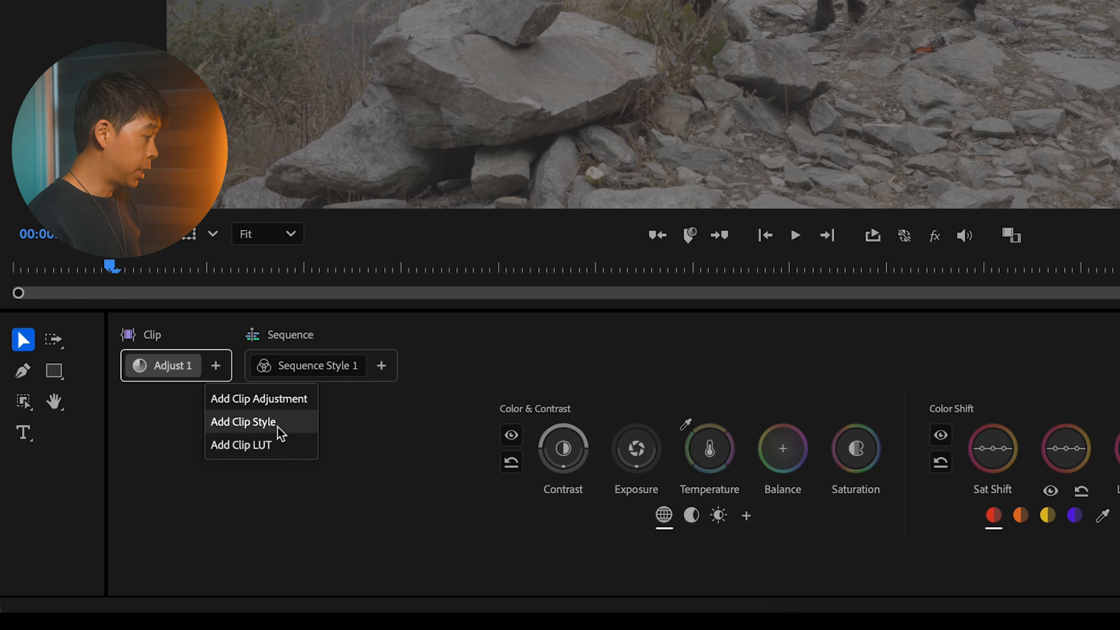
click(164, 402)
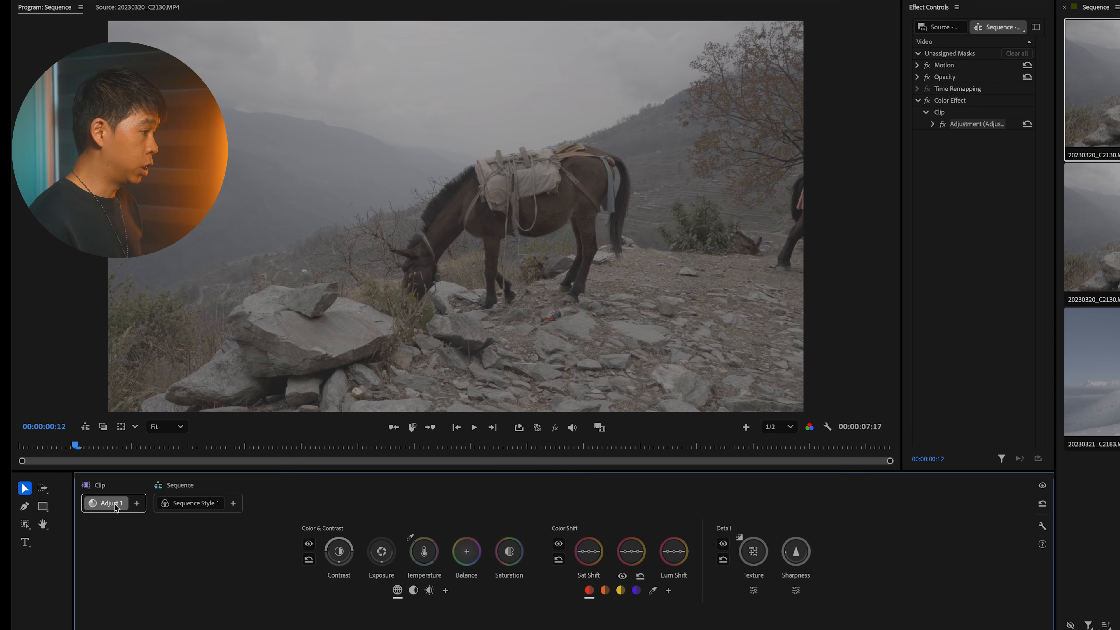
Step: Increase the first horse clip's contrast and exposure in Adjust 1, and try shifting its temperature
mouse_move(339, 552)
mouse_down()
mouse_move(339, 528)
mouse_move(382, 546)
mouse_up()
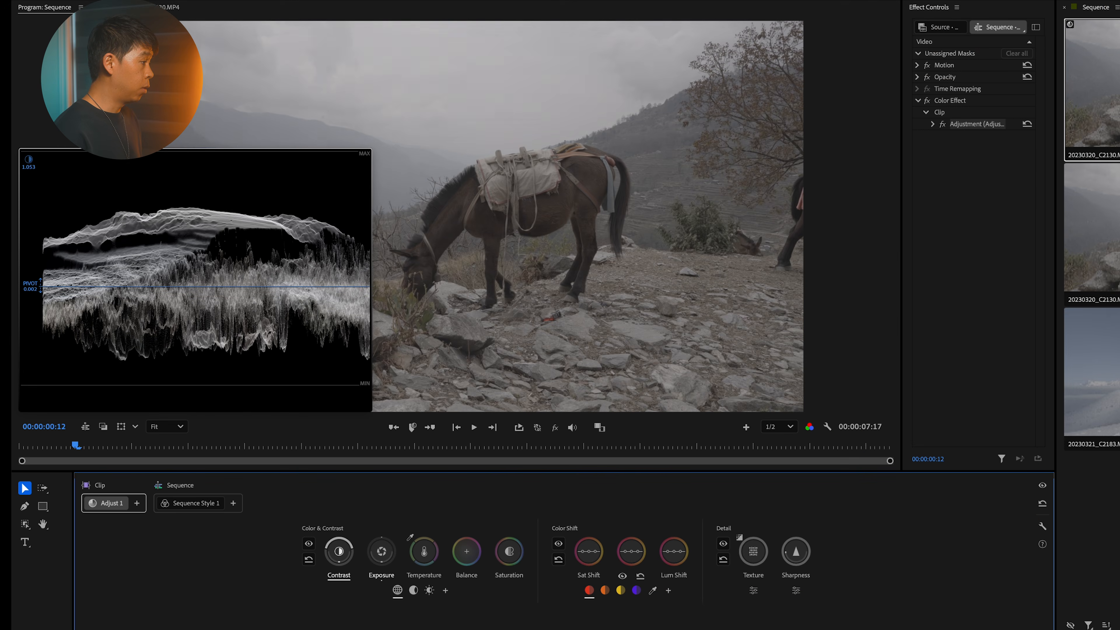
mouse_move(338, 552)
mouse_down()
mouse_move(356, 551)
mouse_move(351, 562)
mouse_move(350, 549)
mouse_move(340, 560)
mouse_move(424, 551)
mouse_up()
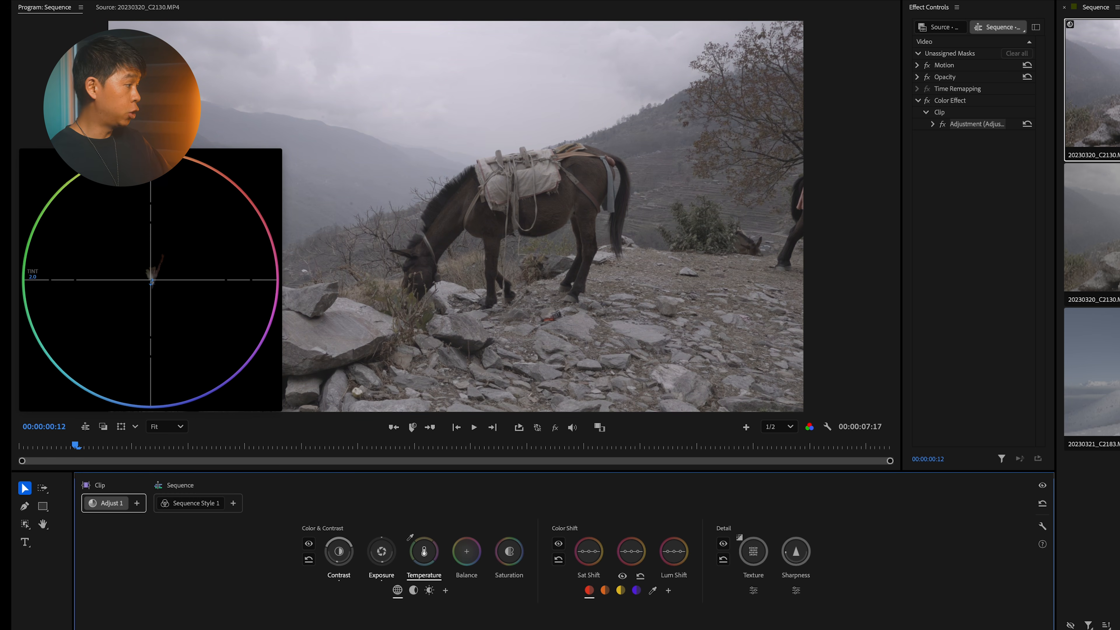
drag(424, 551, 424, 552)
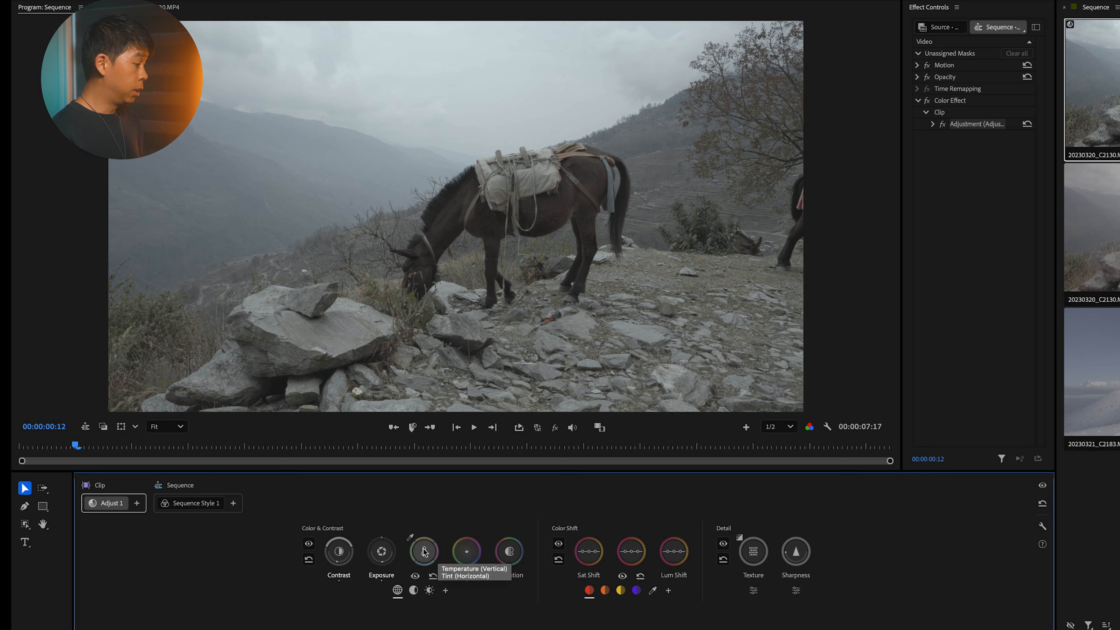
Step: Fine-tune the first horse clip's temperature and tint in Adjust 1 toward a cooler, bluish look
click(423, 551)
drag(424, 551, 419, 551)
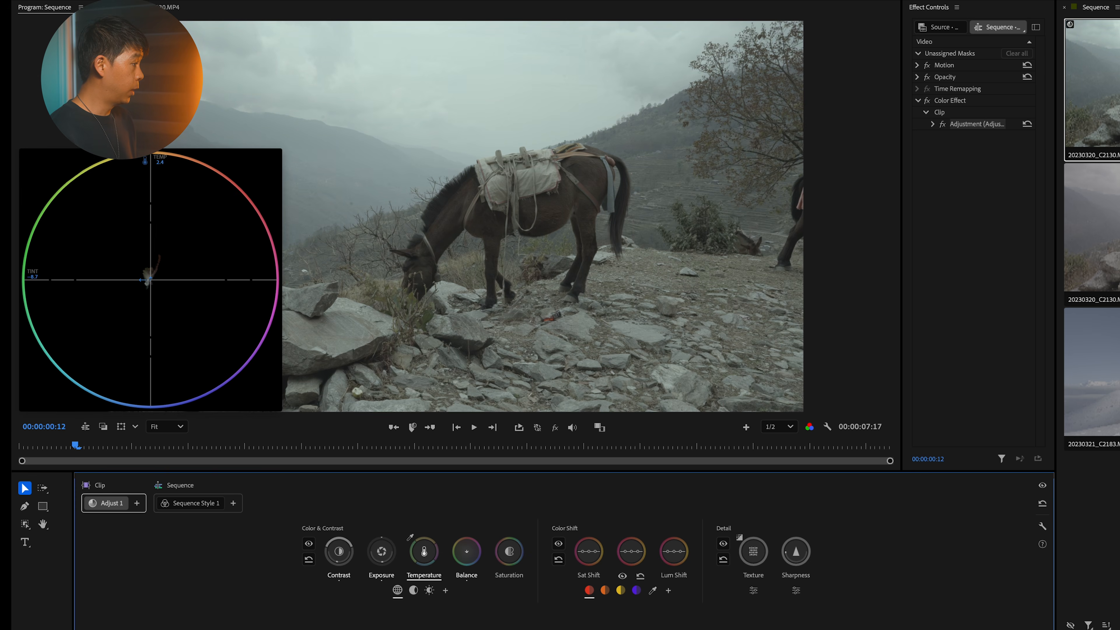
drag(420, 550, 424, 551)
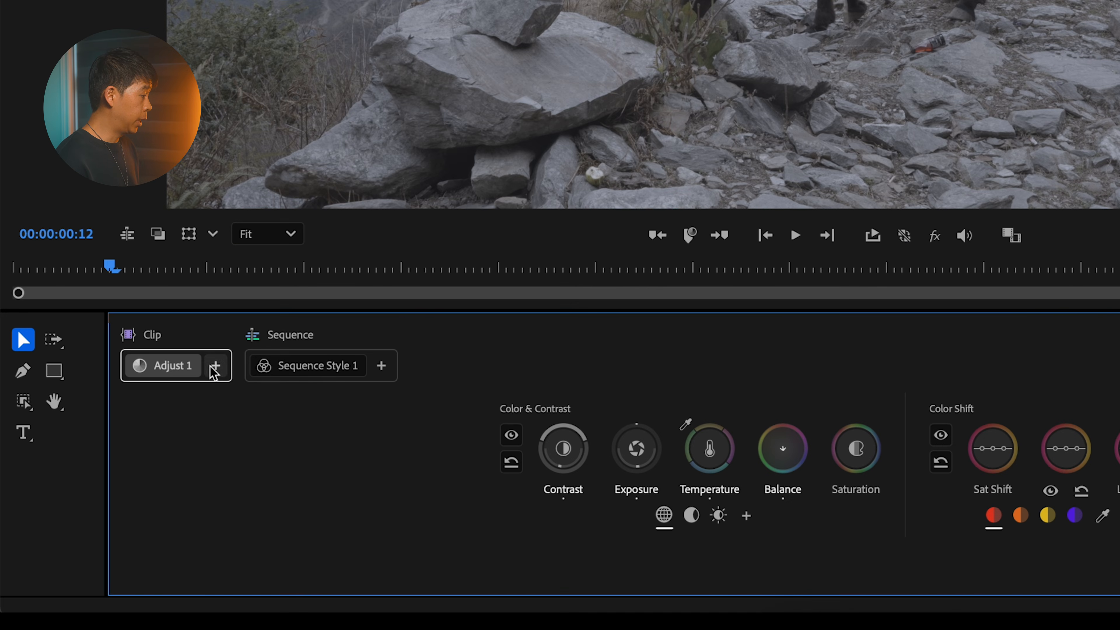
Step: Add a clip LUT module to the first horse clip and apply the Slog3-S-Gamut3.Cine_To_s709_V200 LUT
click(215, 366)
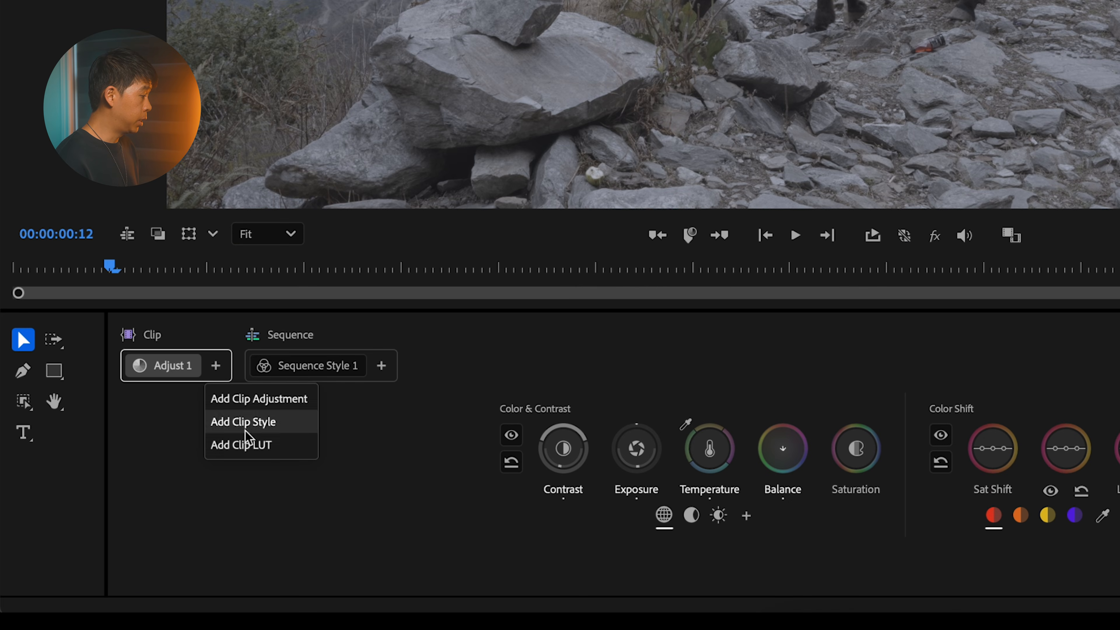
click(257, 445)
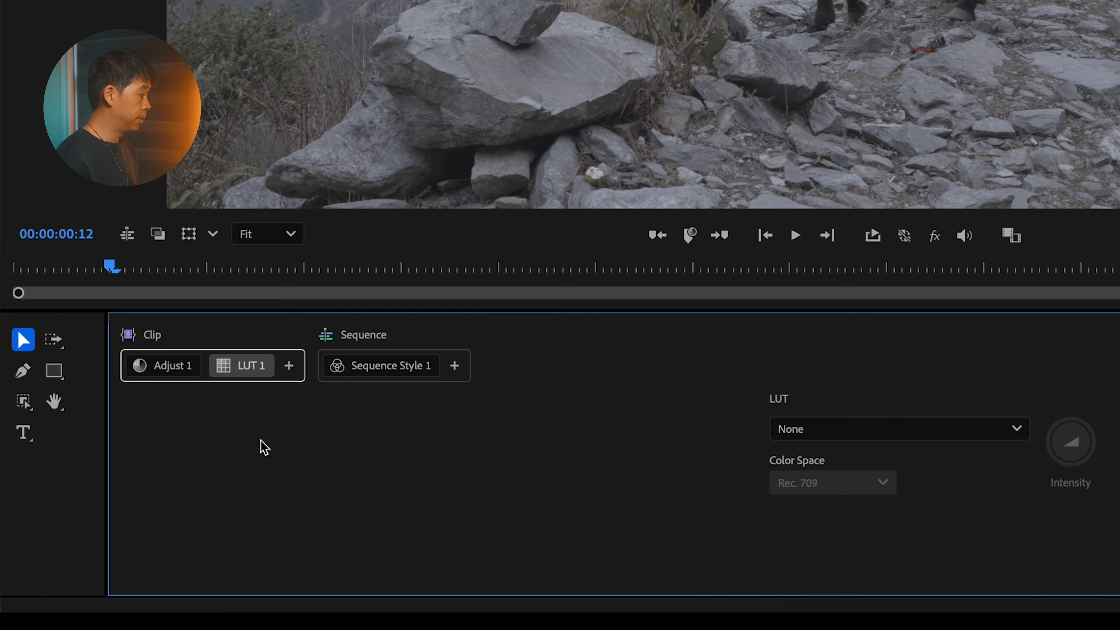
click(895, 430)
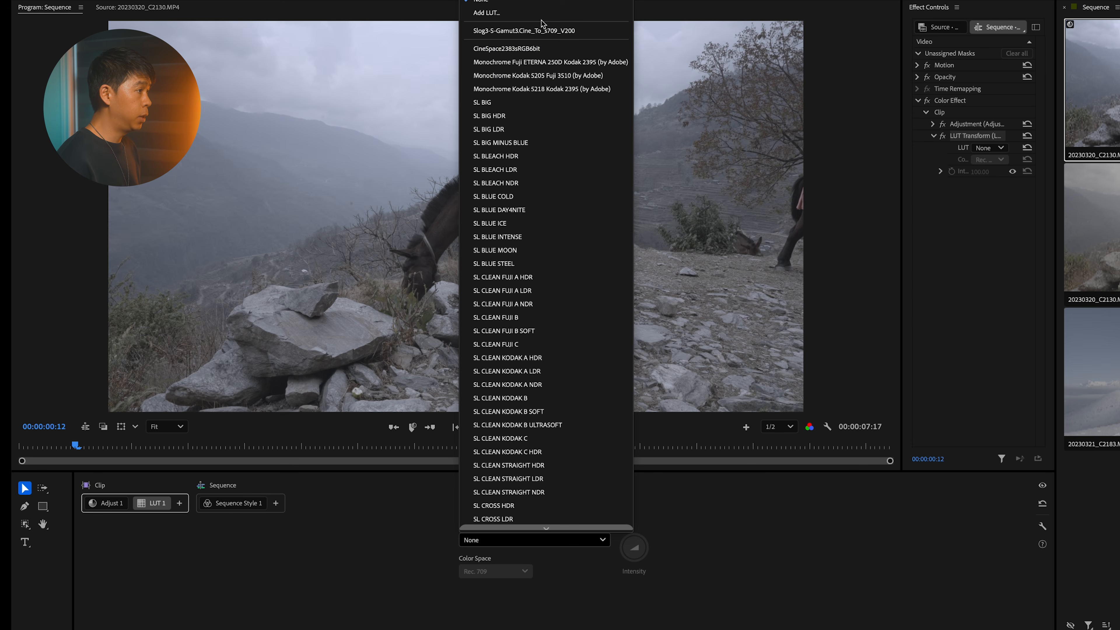
click(548, 32)
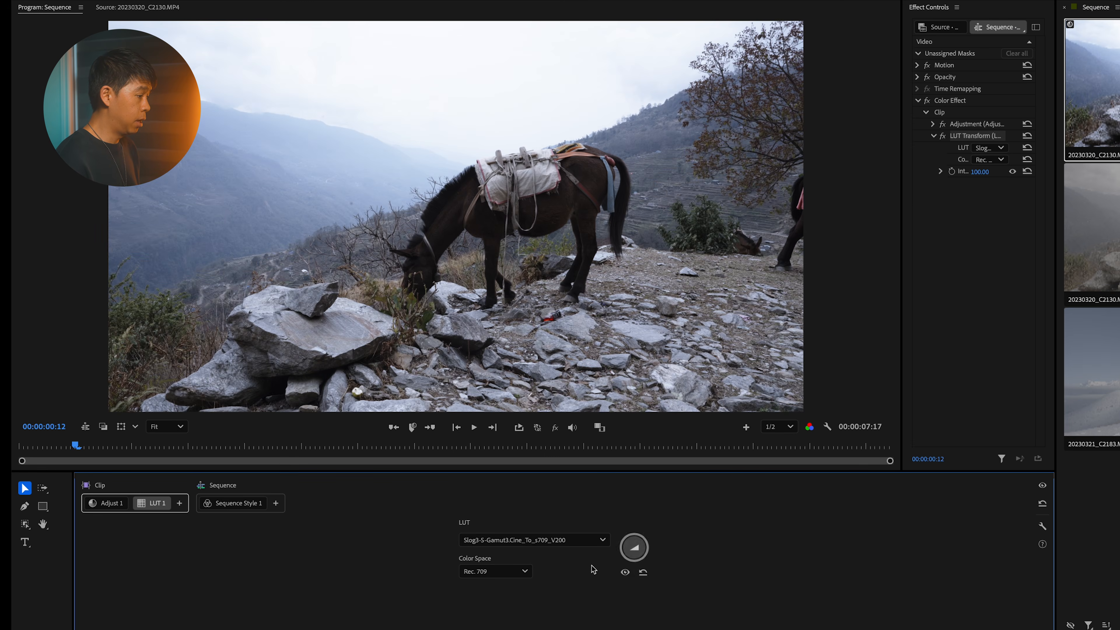
Step: Review the LUT's color space options, keeping Rec. 709, and try its intensity control, leaving it at 100
click(507, 573)
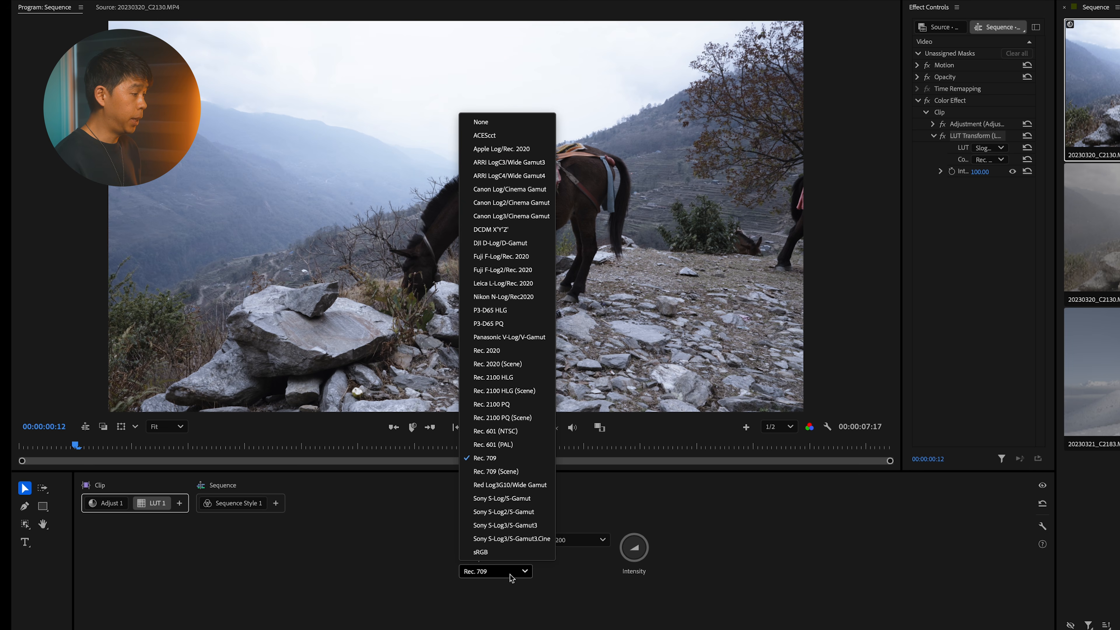
click(510, 577)
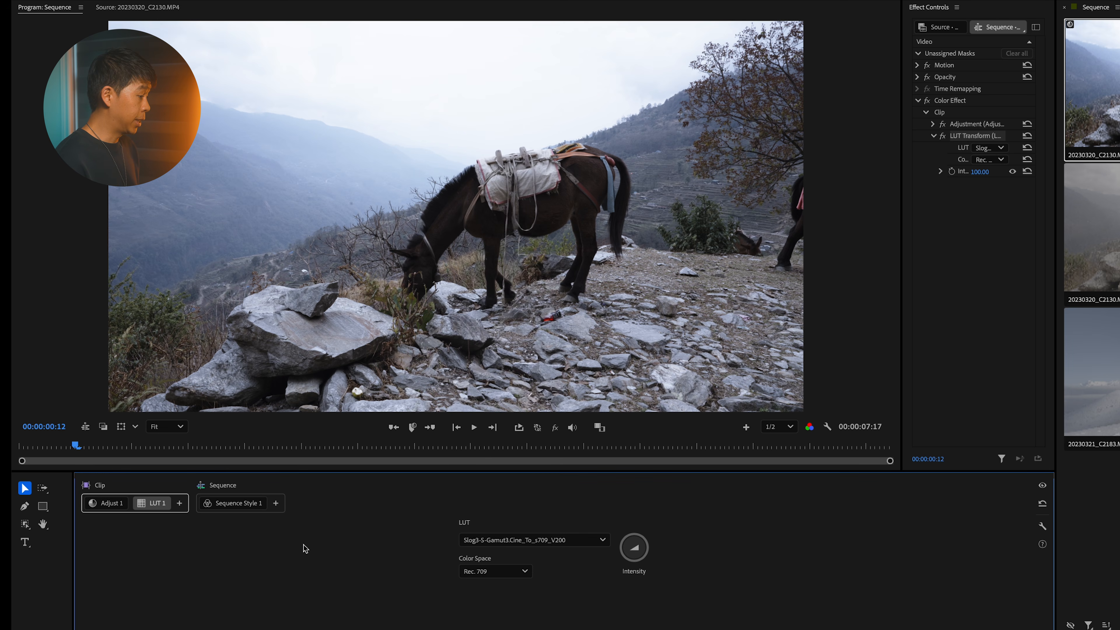
drag(637, 550, 636, 547)
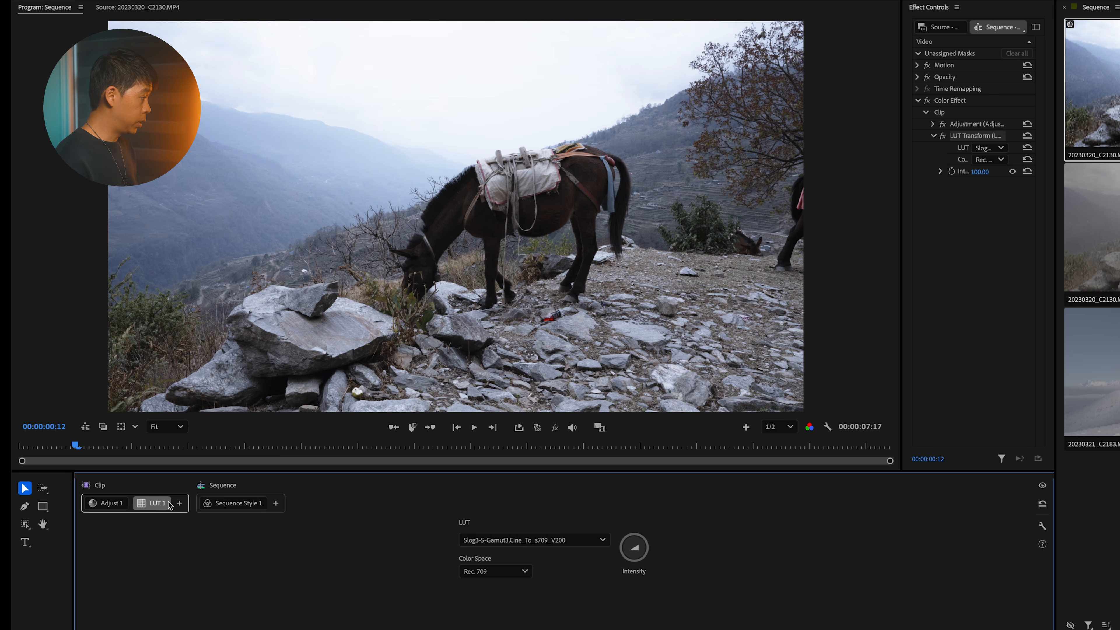
Step: Reorder the first horse clip's modules so that LUT 1 comes before Adjust 1
click(149, 508)
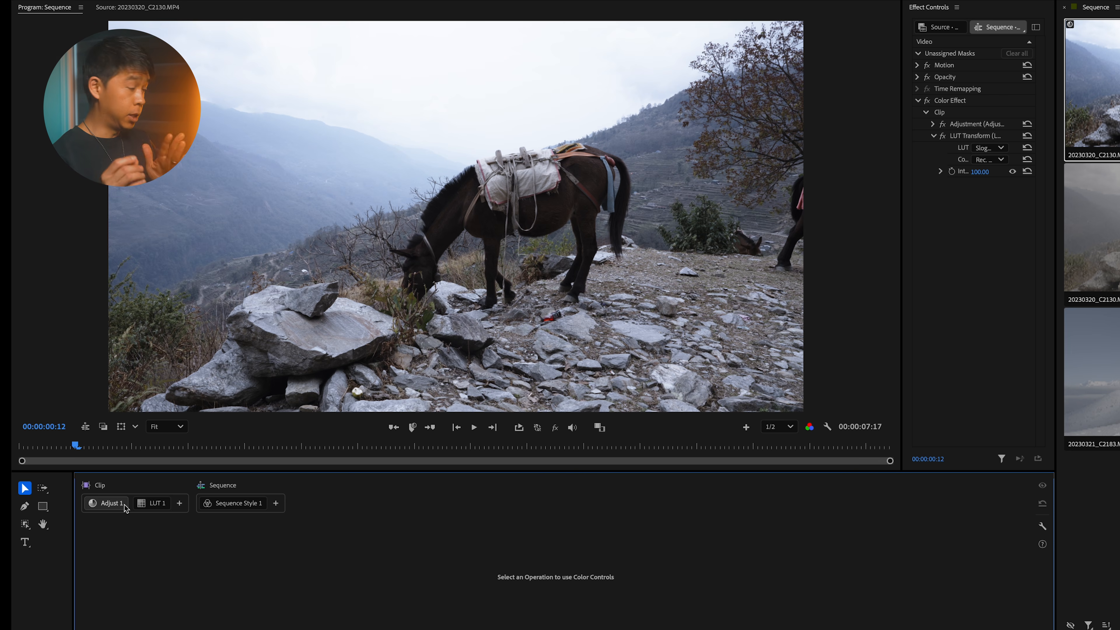
click(146, 503)
drag(145, 503, 92, 508)
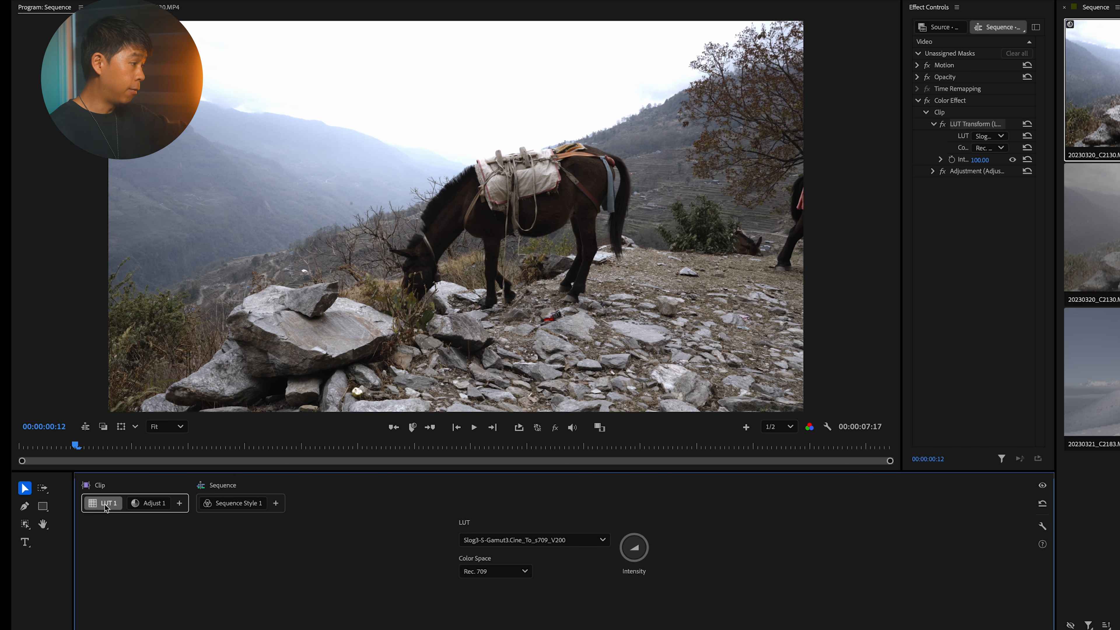
Step: Increase the saturation in the horse clip's Adjust 1, and shift the temperature and tint of its shadows toward a cooler, bluish-green tone
click(154, 508)
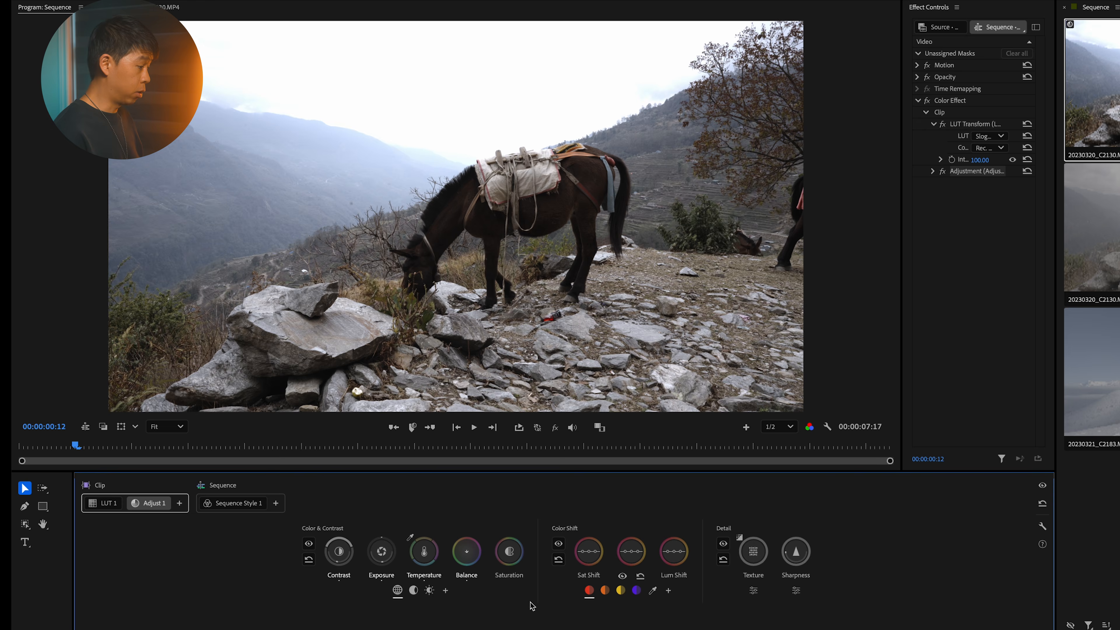
drag(509, 552, 521, 551)
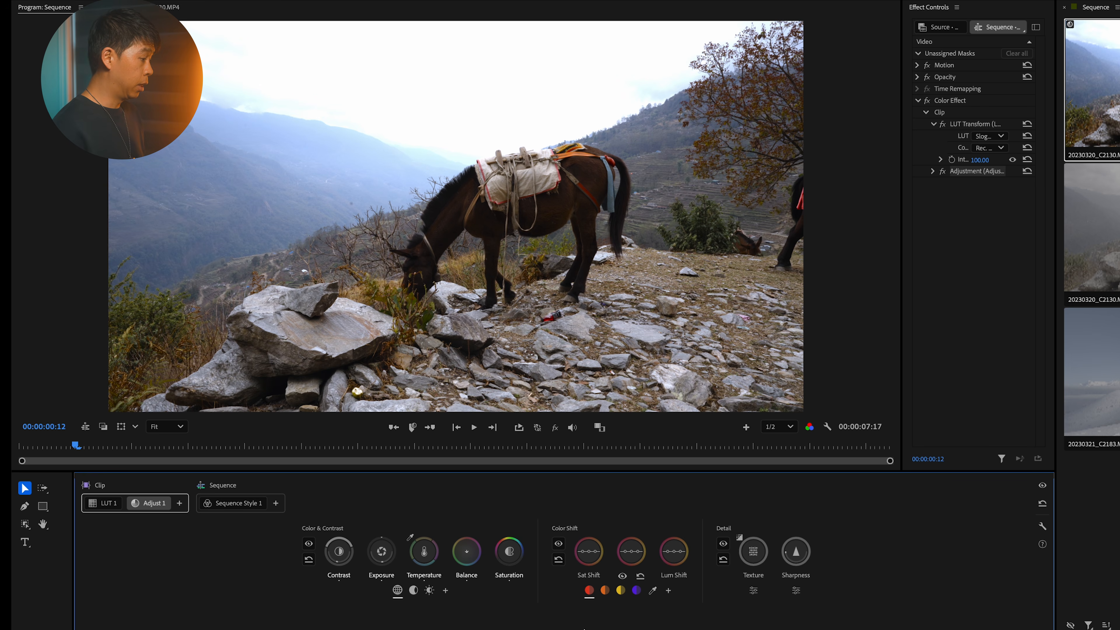
mouse_move(419, 598)
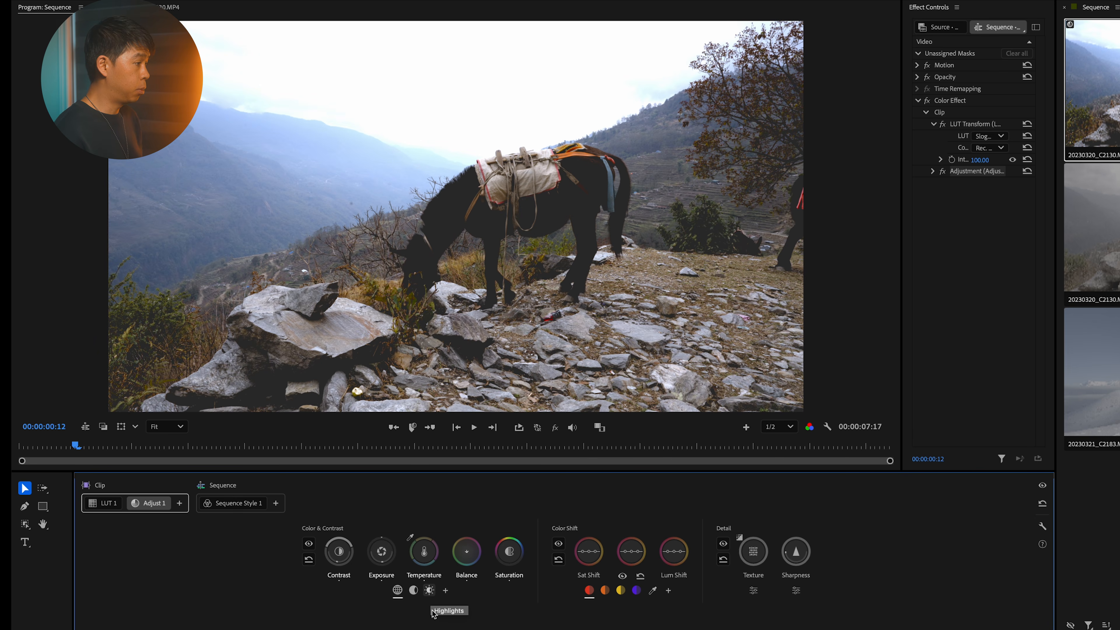
click(413, 590)
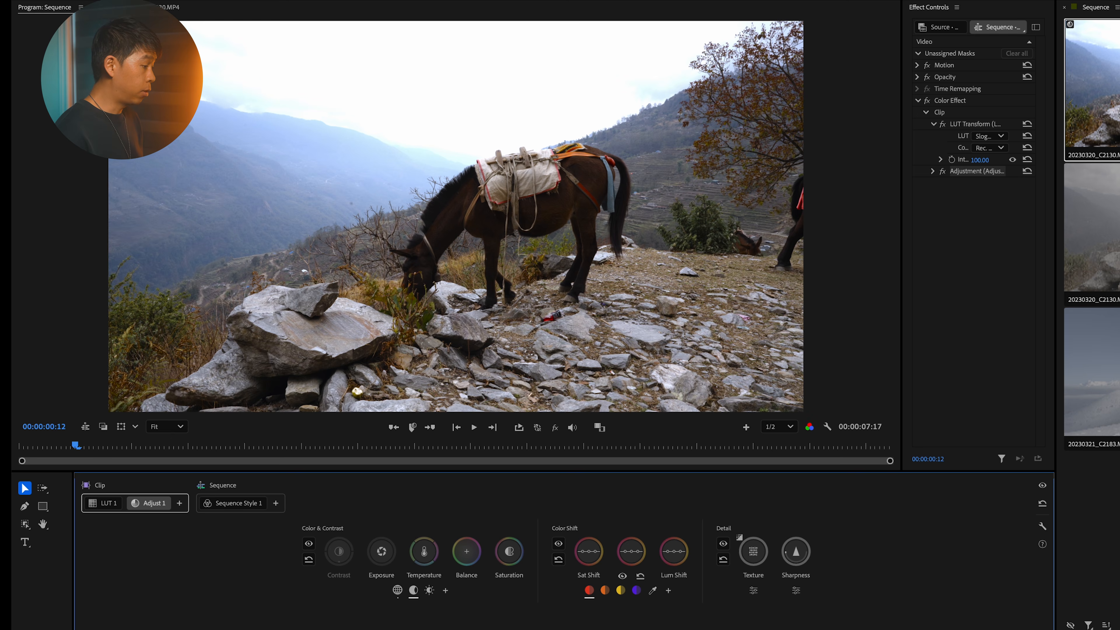
drag(427, 555, 423, 556)
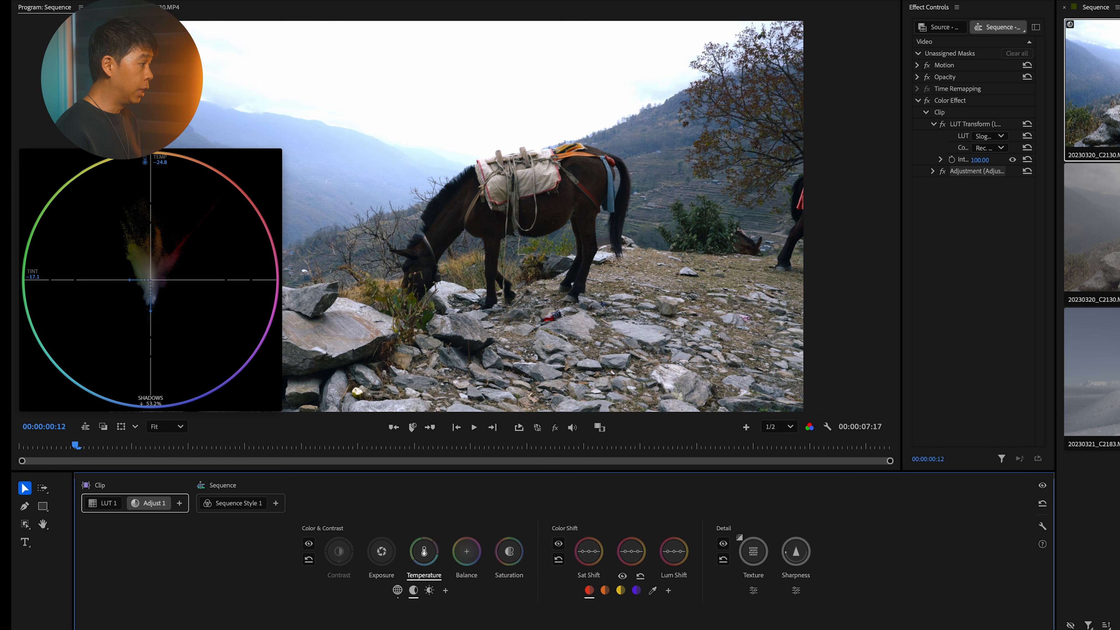
drag(423, 556, 423, 556)
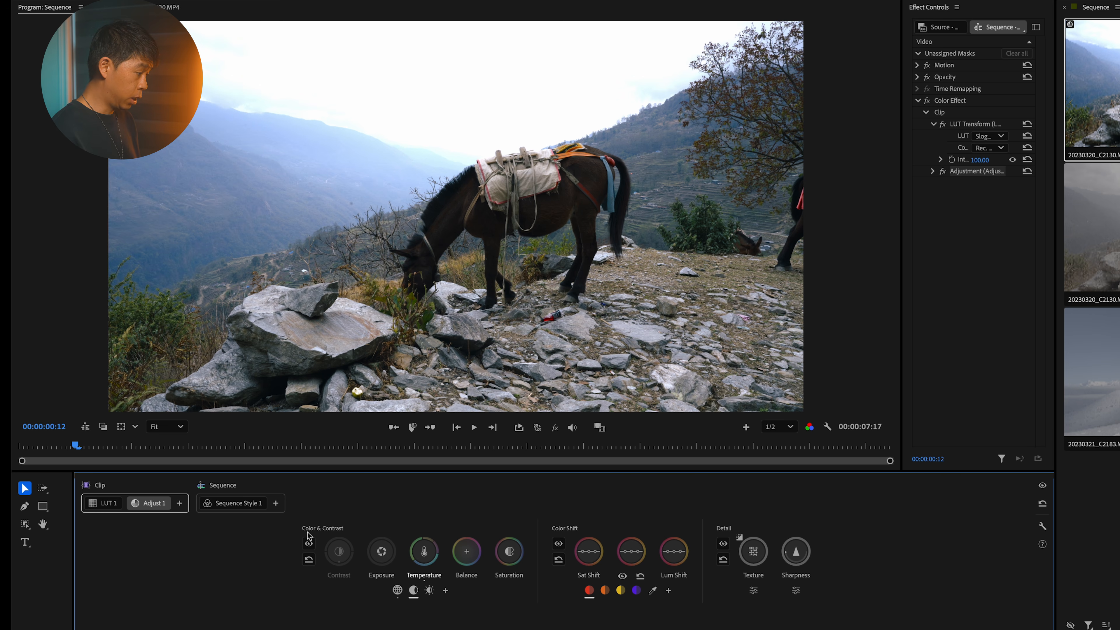
Step: Compare the horse clip with the Color & Contrast adjustments off and on, leaving them enabled
click(310, 545)
click(310, 545)
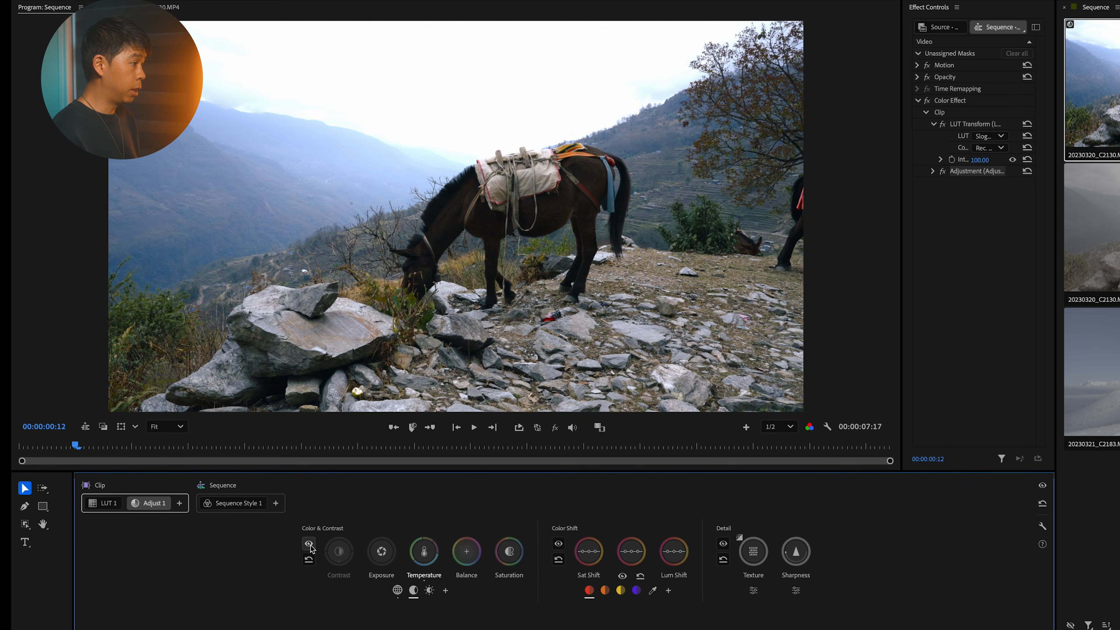
click(309, 545)
click(310, 545)
click(310, 545)
click(310, 546)
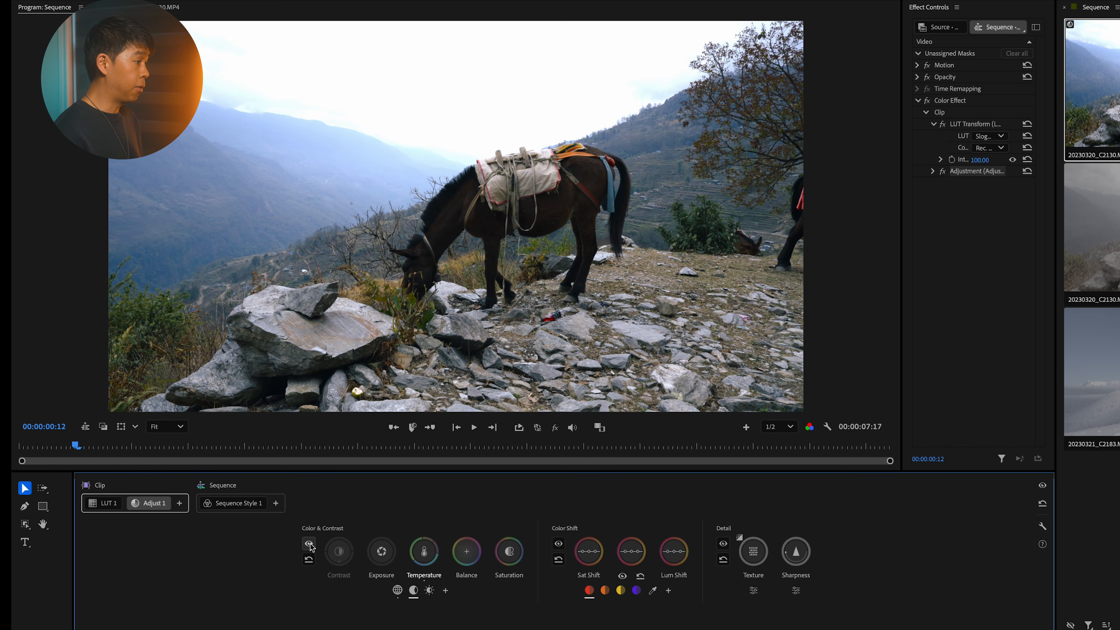
Step: Examine the Sat Shift, Hue Shift and Lum Shift controls and the red and orange color ranges of Color Shift
mouse_move(586, 548)
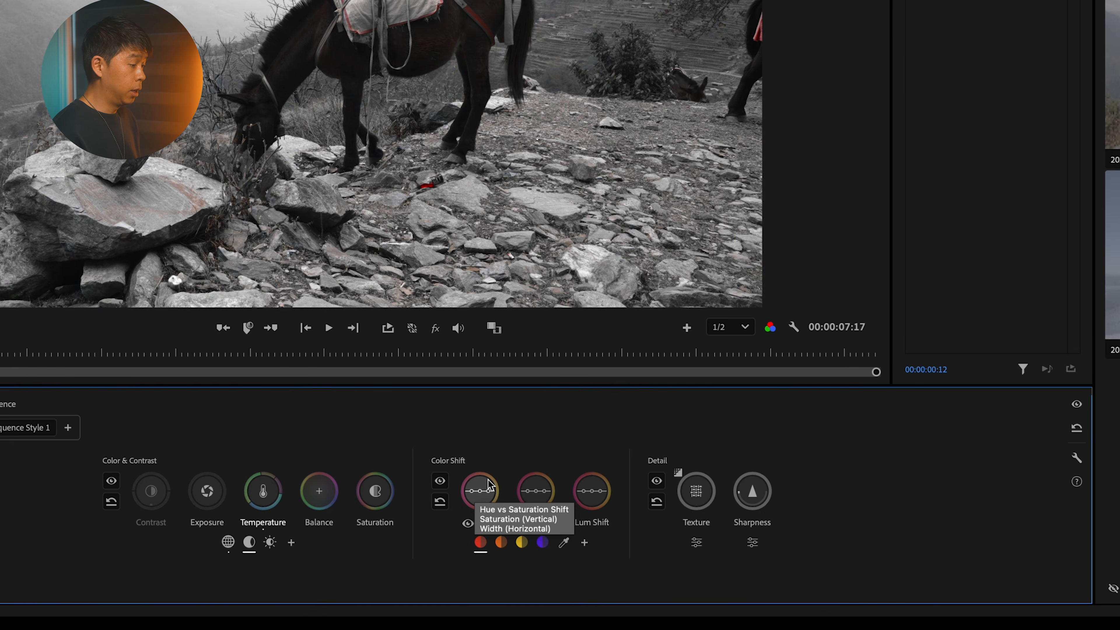
mouse_move(537, 500)
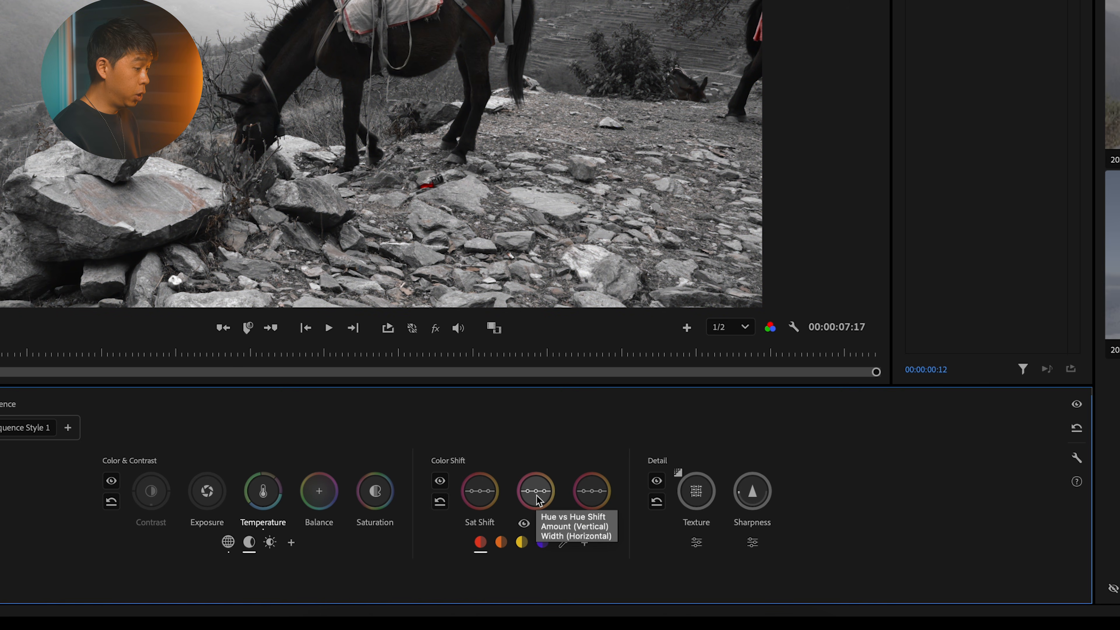
mouse_move(594, 500)
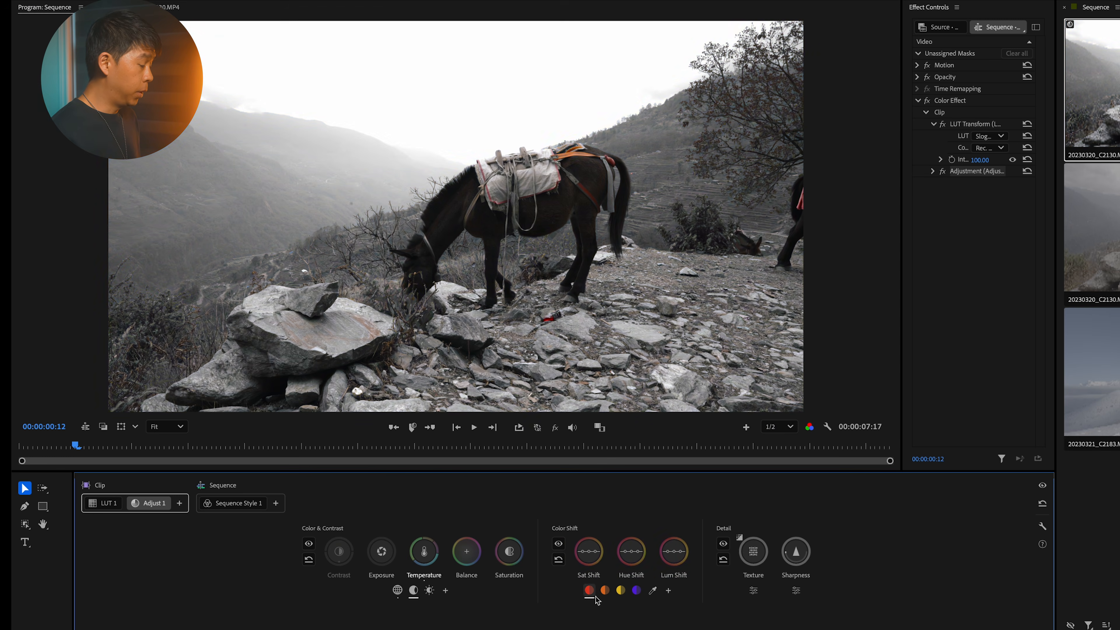
click(501, 543)
click(590, 591)
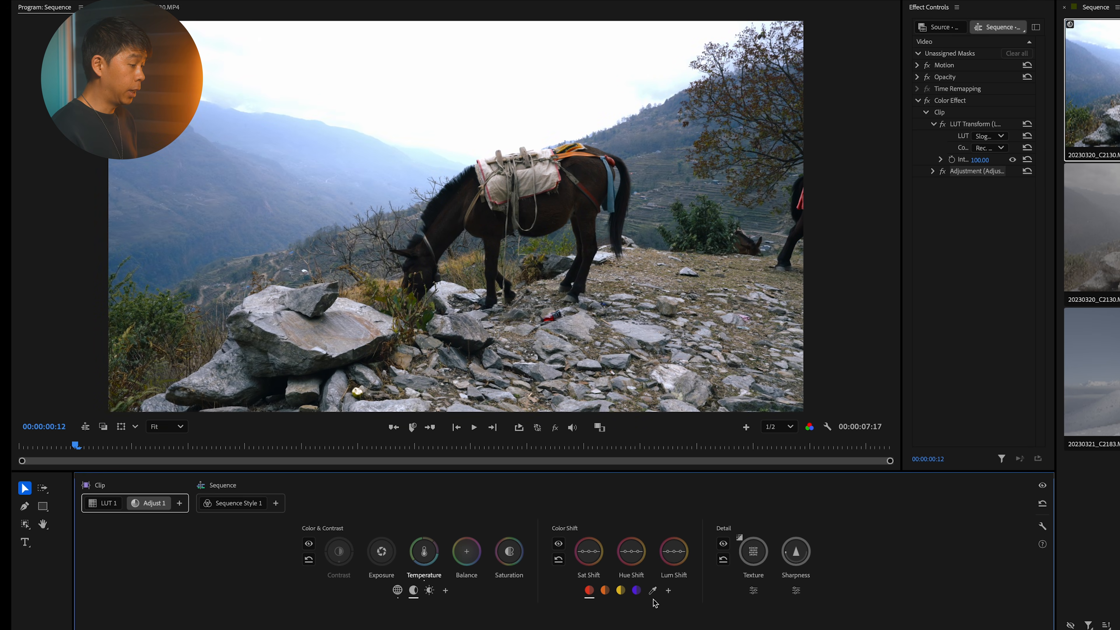
Step: Sample the orange strap on the horse's back for Color Shift, and raise the luminance shift of the orange range
click(652, 590)
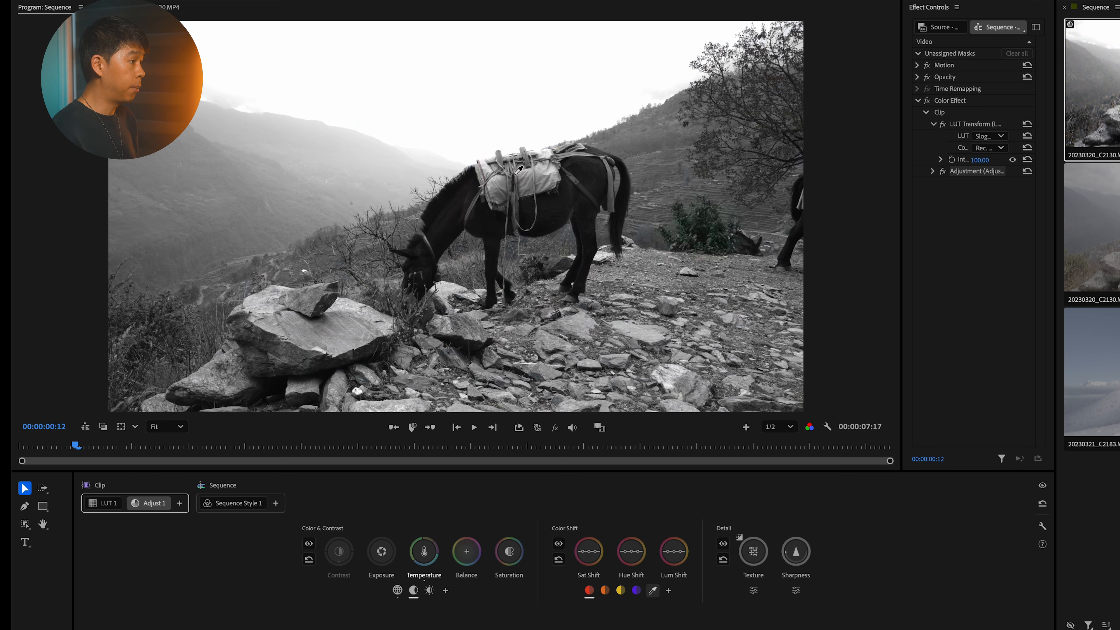
click(568, 152)
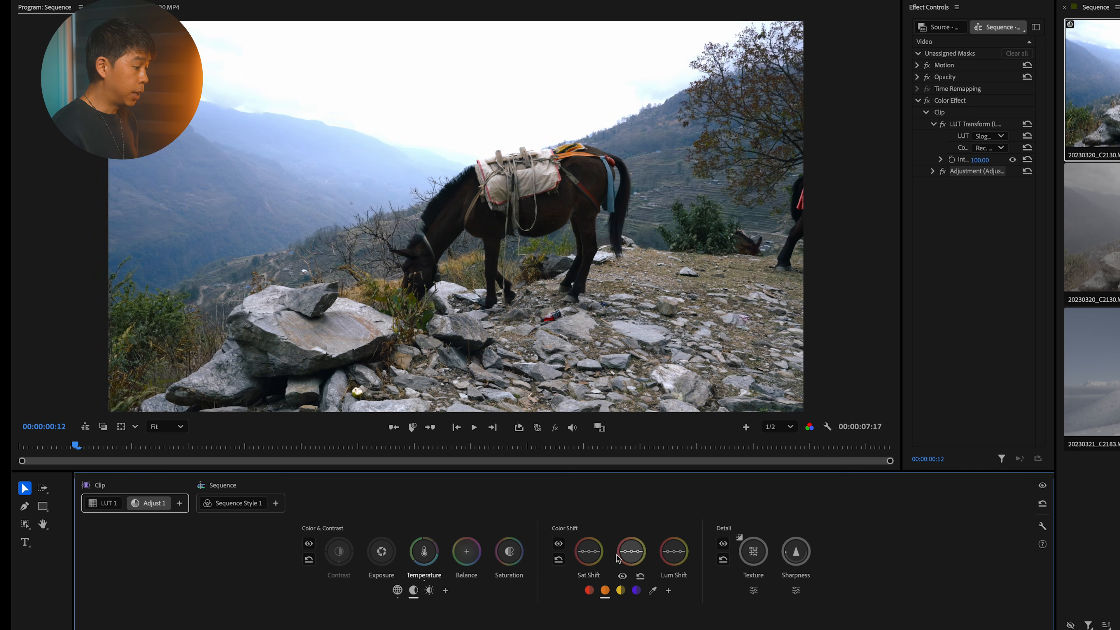
click(676, 562)
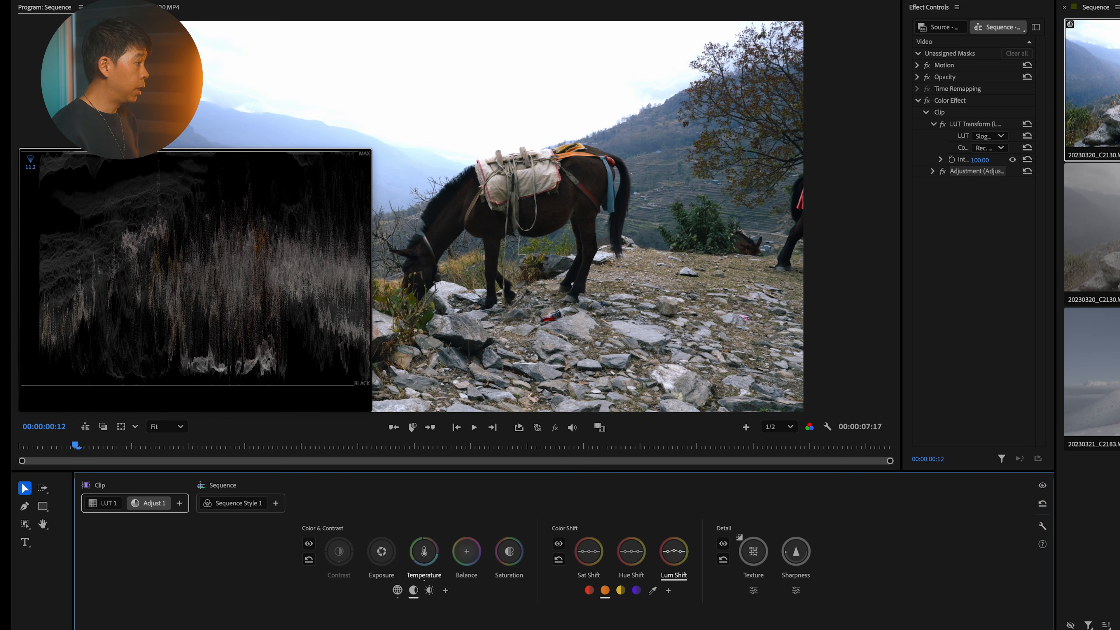
drag(673, 551, 673, 540)
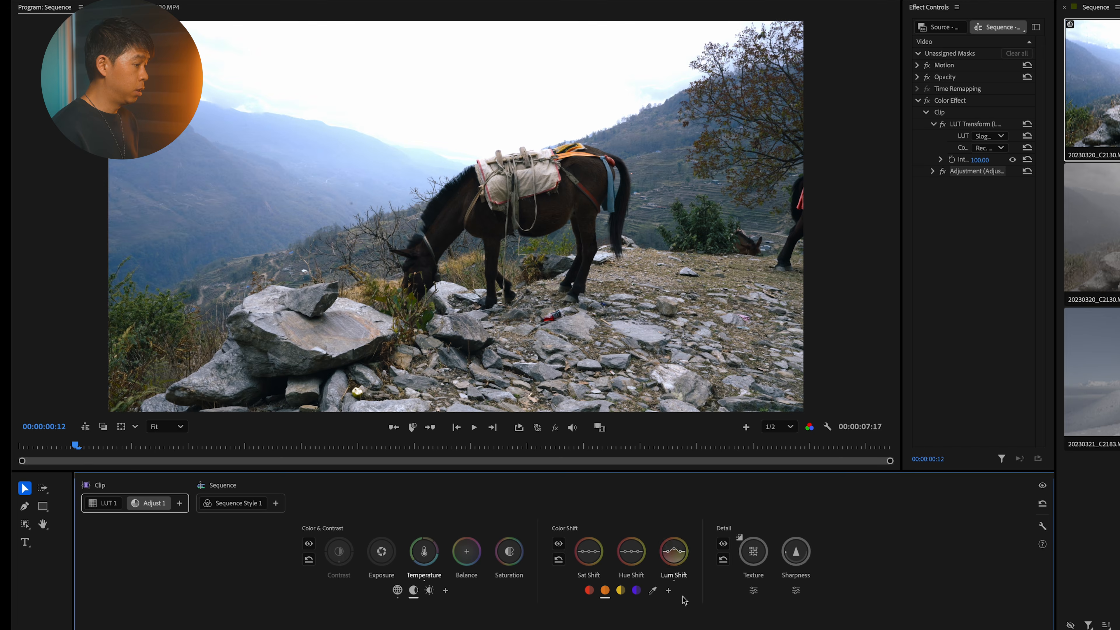
Step: Compare the horse clip repeatedly with the Color Shift adjustments off and on
click(559, 544)
click(559, 544)
click(559, 545)
click(559, 544)
click(559, 544)
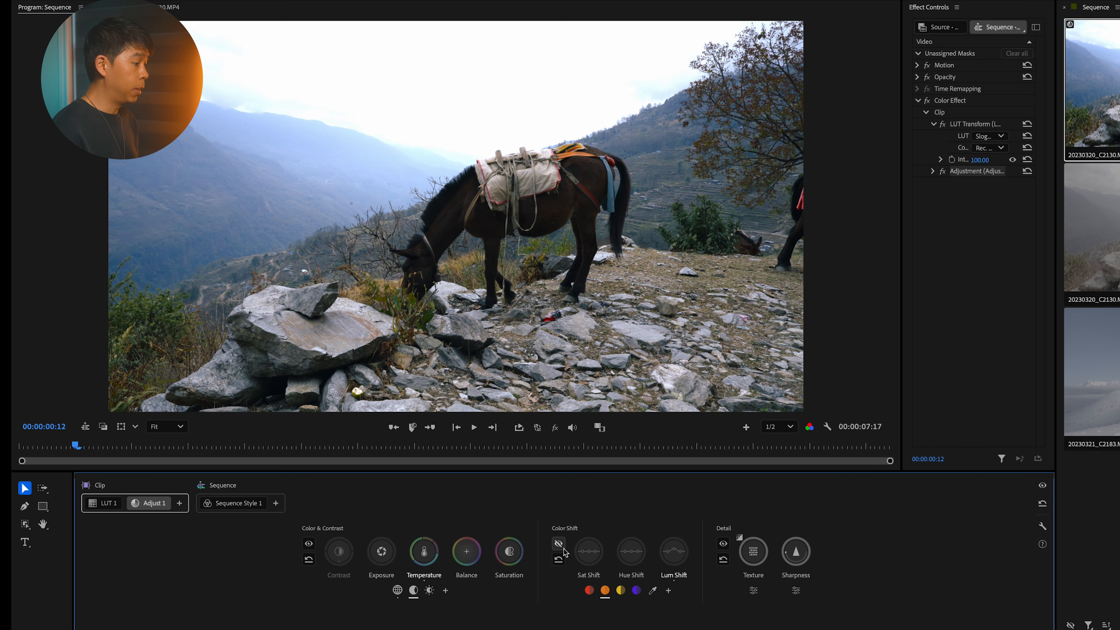
click(559, 544)
click(560, 547)
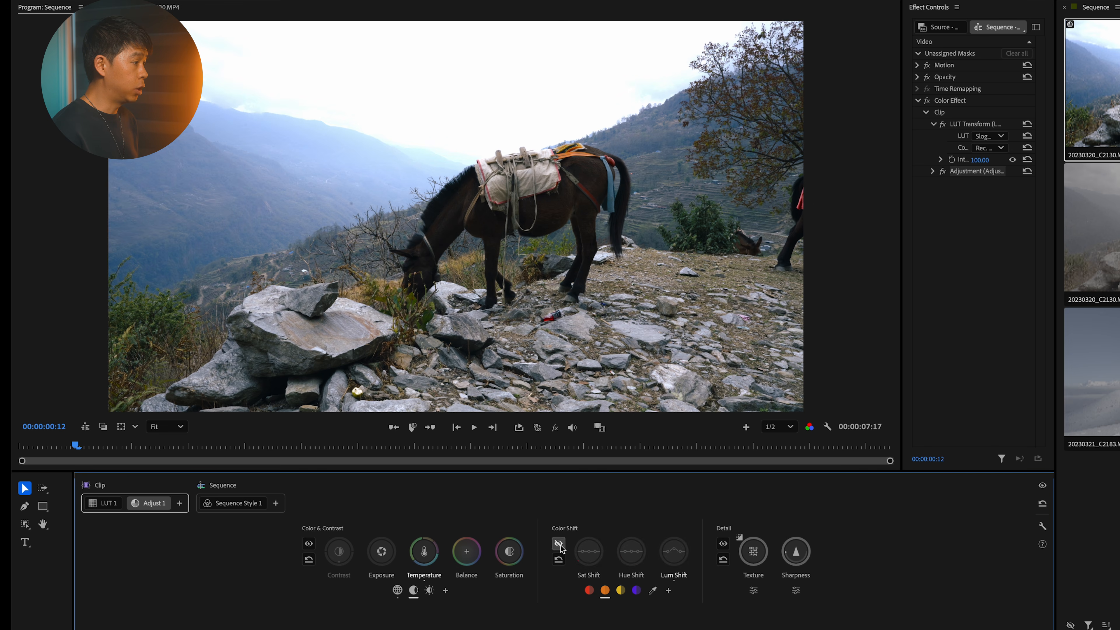
click(559, 547)
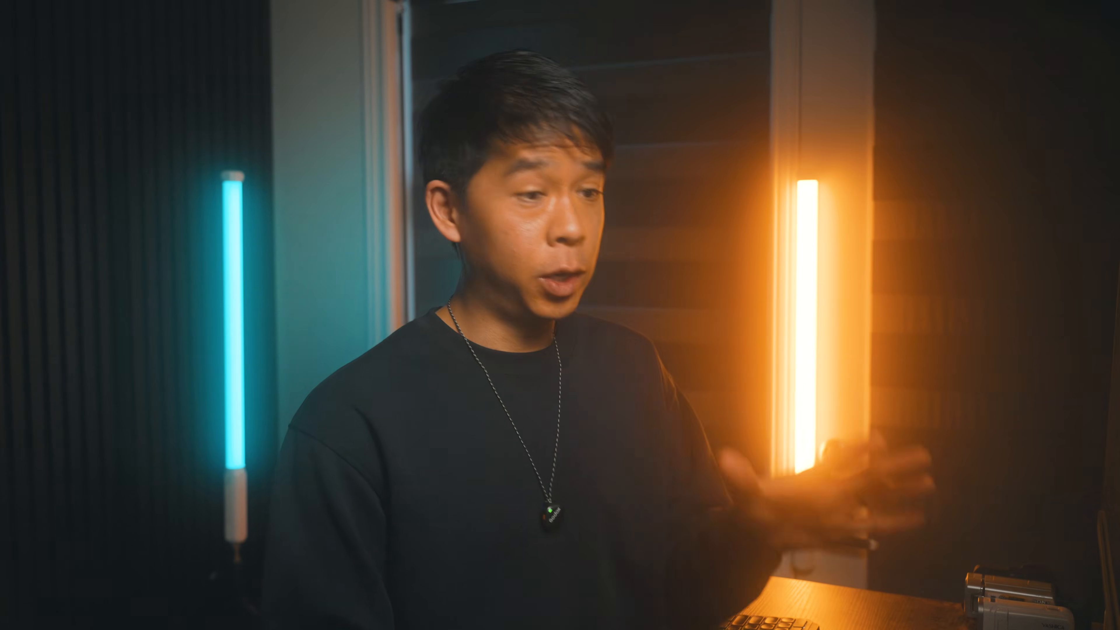
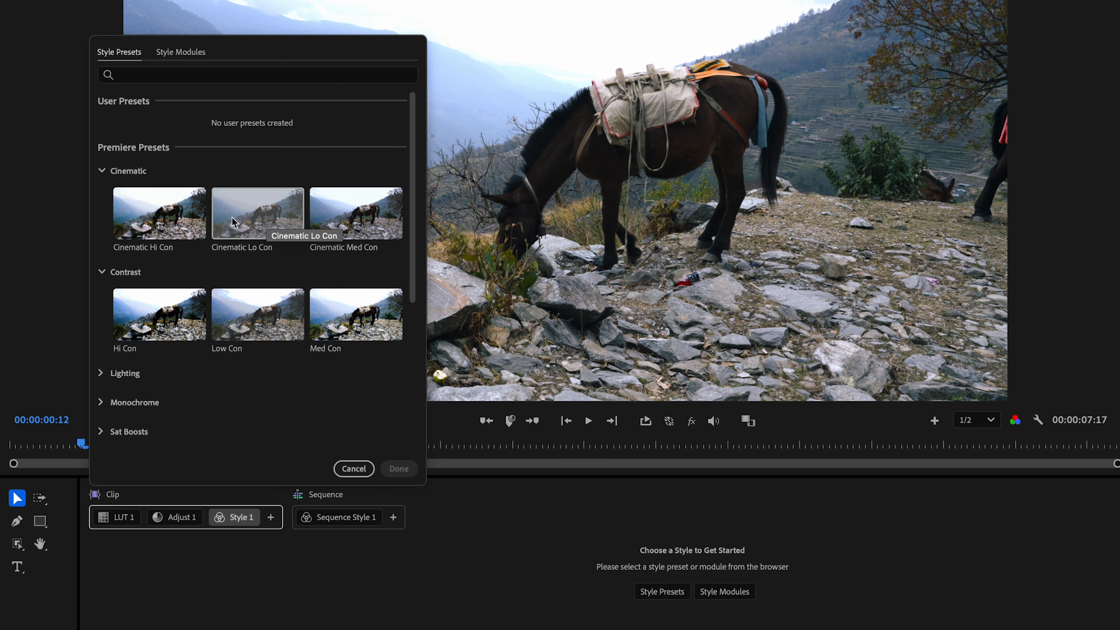
Step: Try the Cinematic Hi Con style preset on the horse clip, and delete that style
click(198, 219)
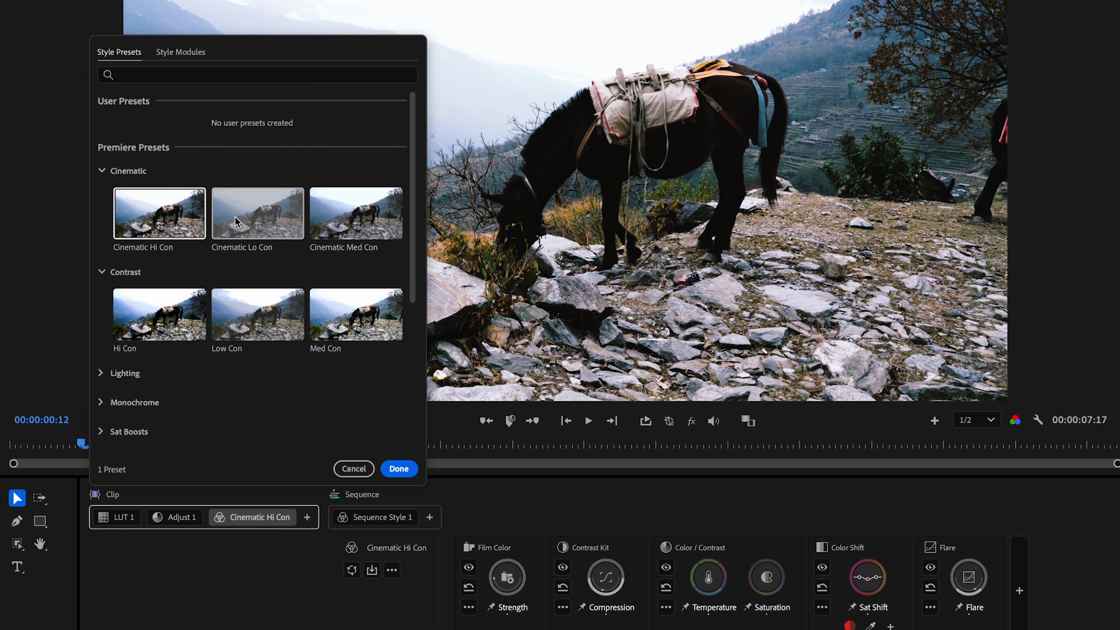
click(399, 468)
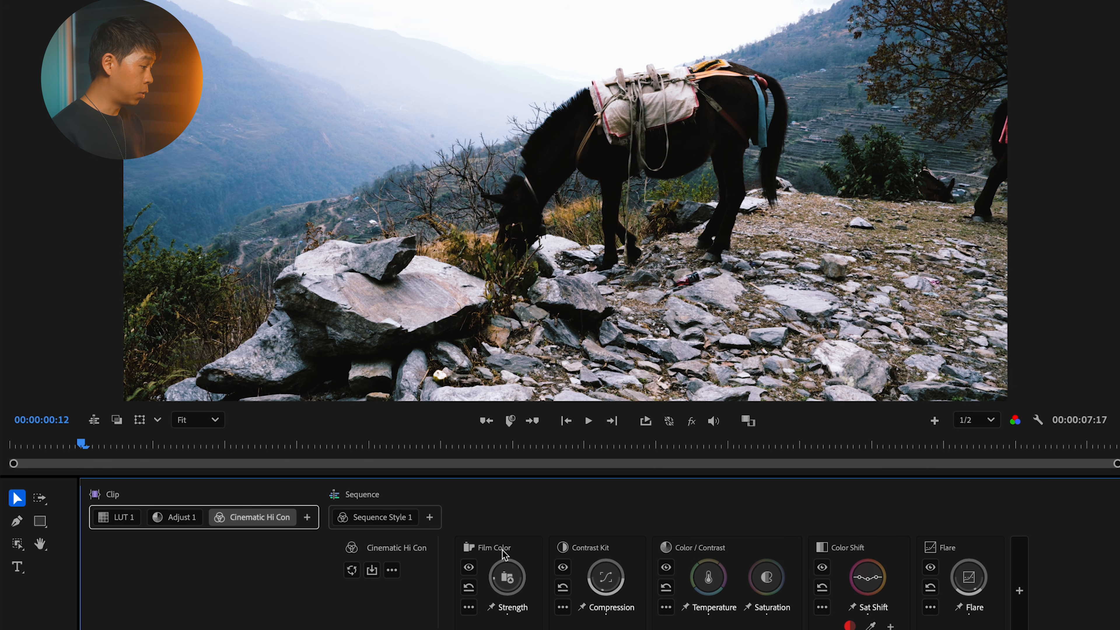
drag(606, 577, 605, 577)
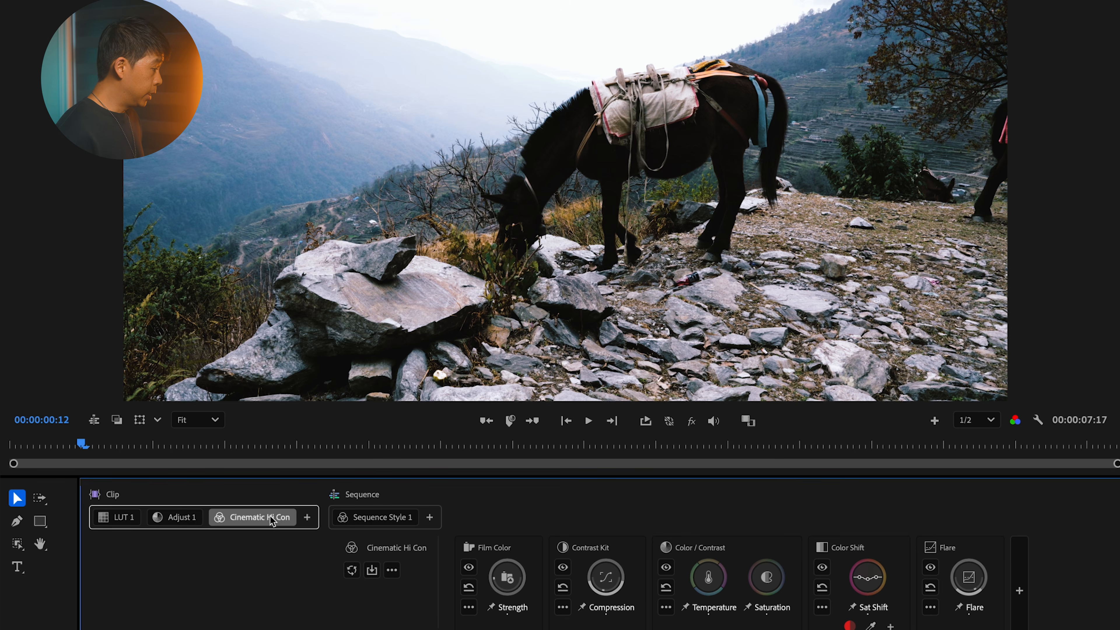
right_click(259, 517)
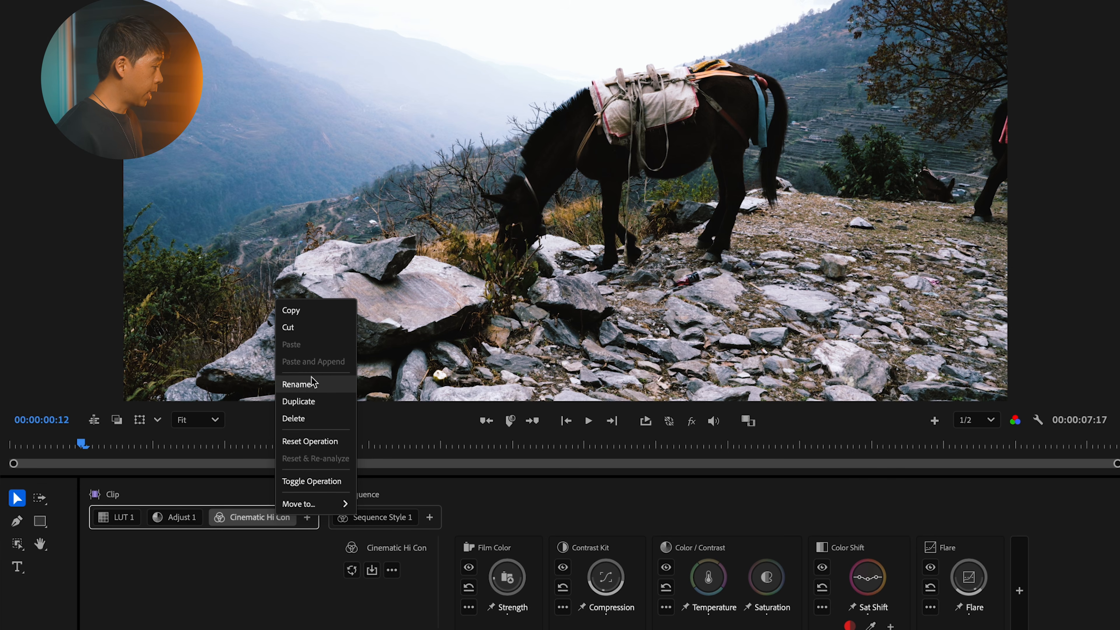
click(312, 418)
Step: Add a new clip style to the horse clip, preview the style modules, and use the Film Color module
click(213, 517)
click(261, 559)
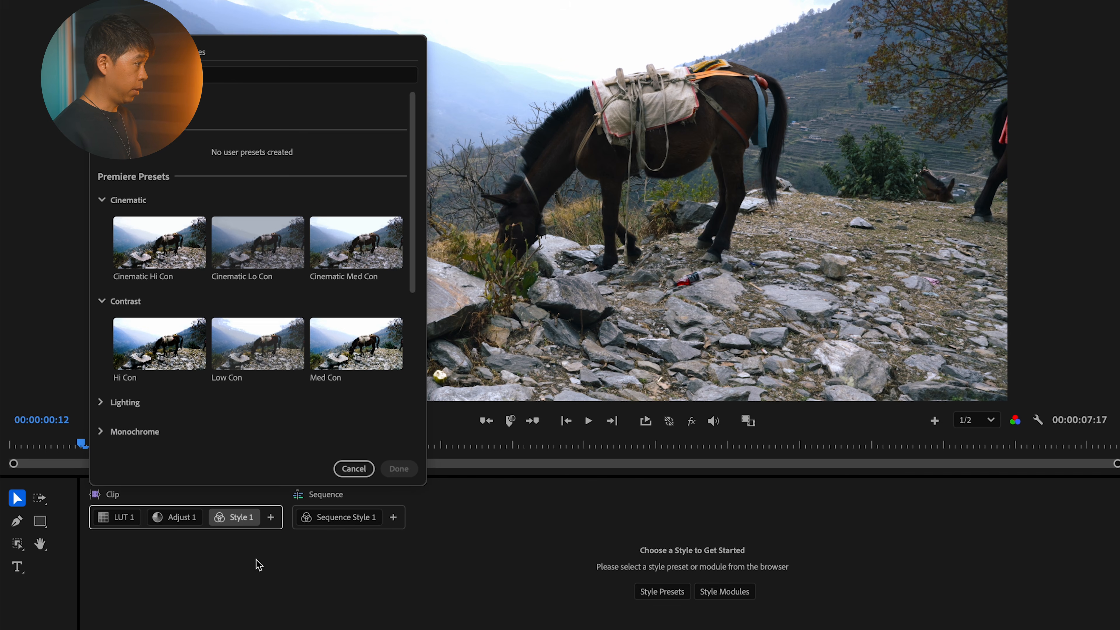
click(185, 53)
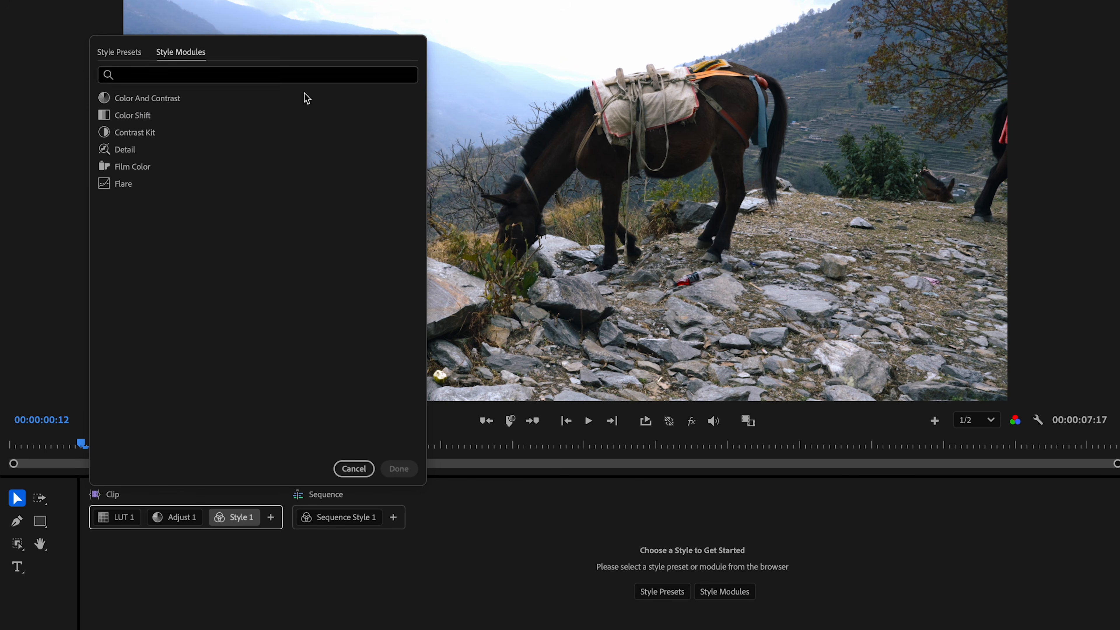
click(161, 100)
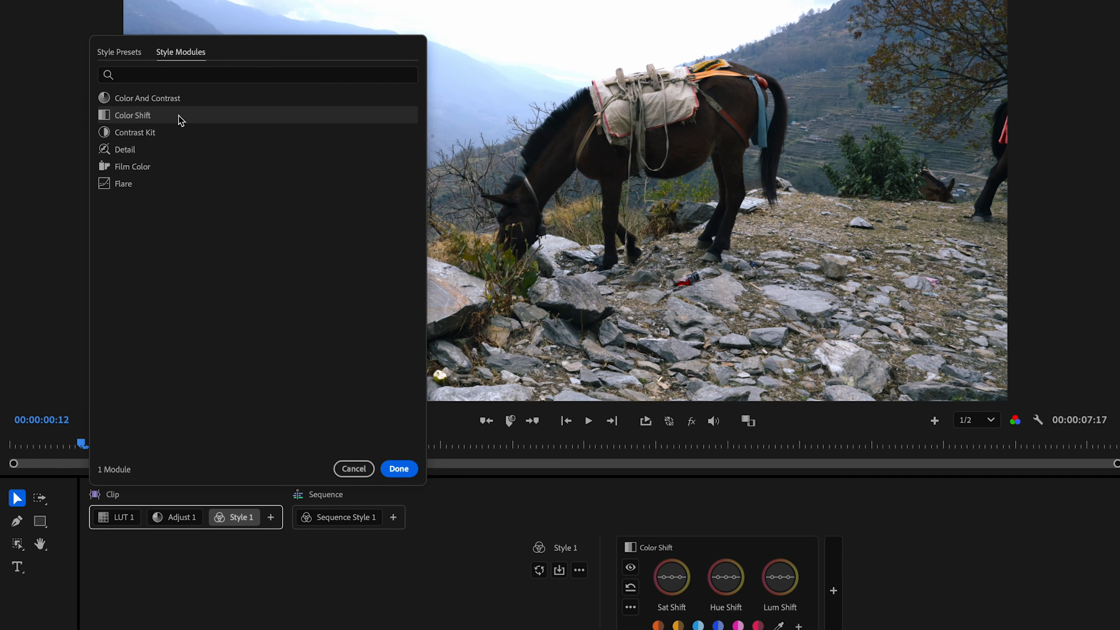
click(183, 137)
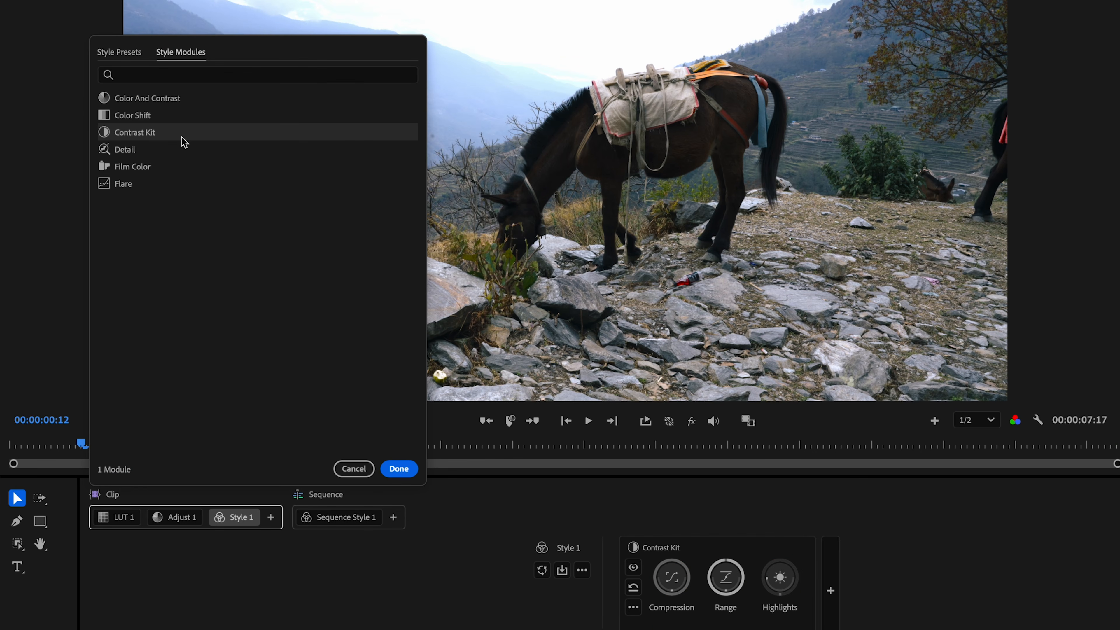
click(191, 154)
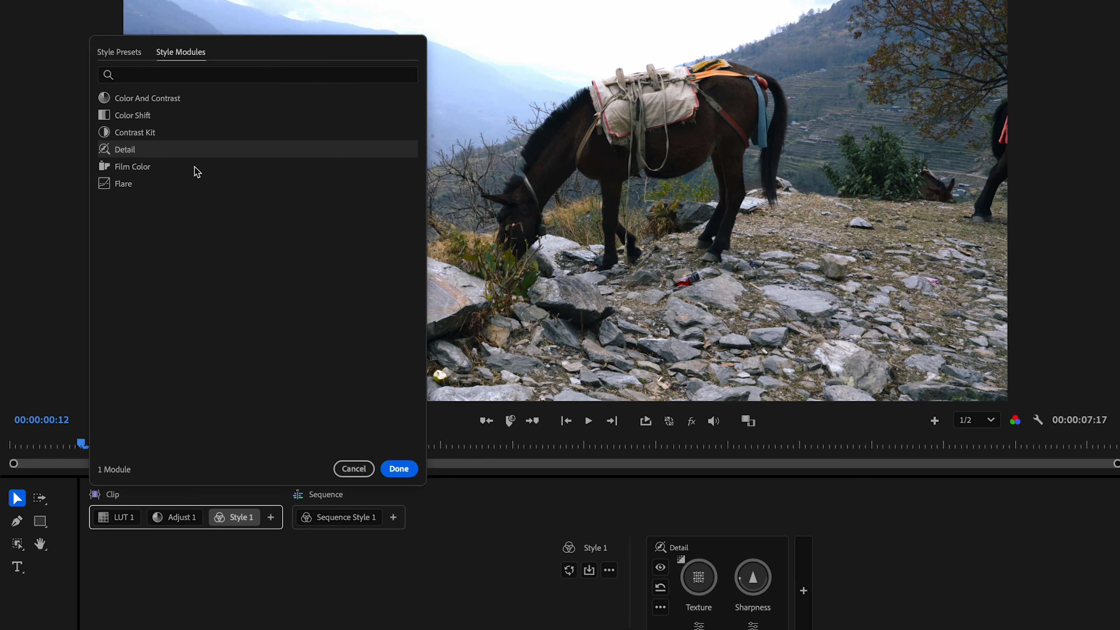
click(198, 170)
click(200, 184)
click(220, 166)
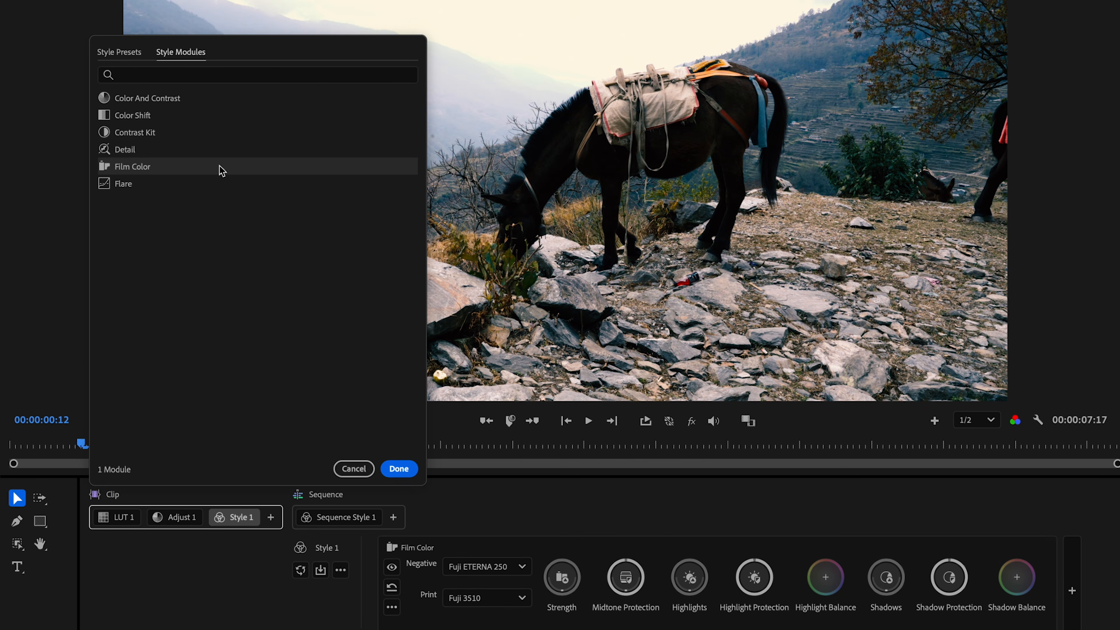
click(398, 468)
Step: Rename the new clip style as Film Color
right_click(243, 517)
click(292, 394)
text(Film Color)
key(Return)
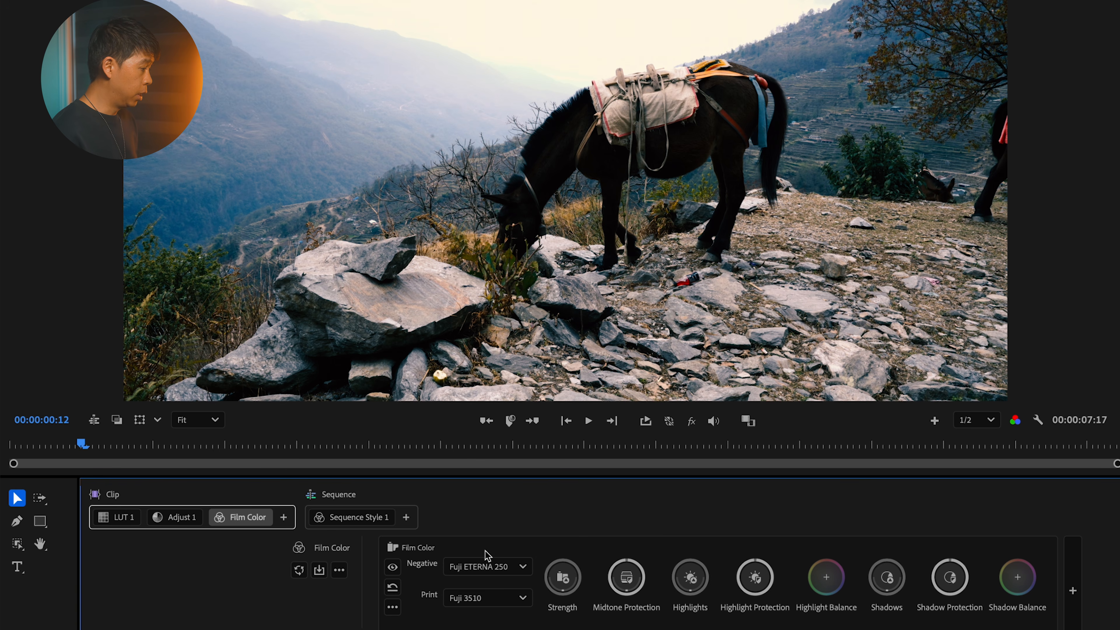
Step: Try film stocks in Film Color, choosing the Fuji F64D negative and the Fuji 3510 print
click(485, 566)
click(505, 335)
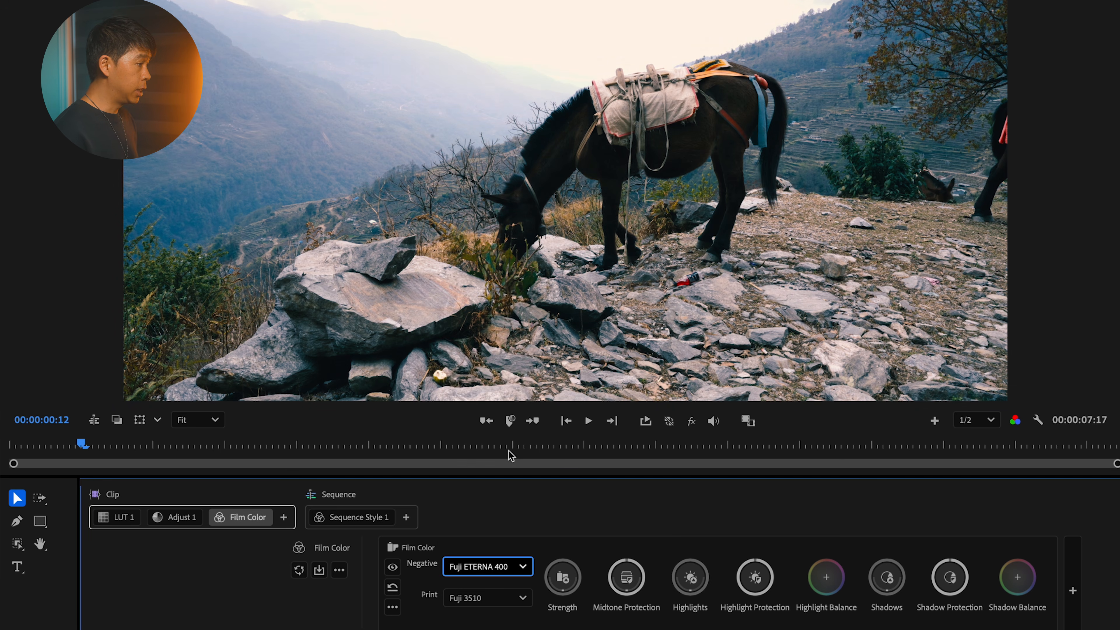
click(498, 567)
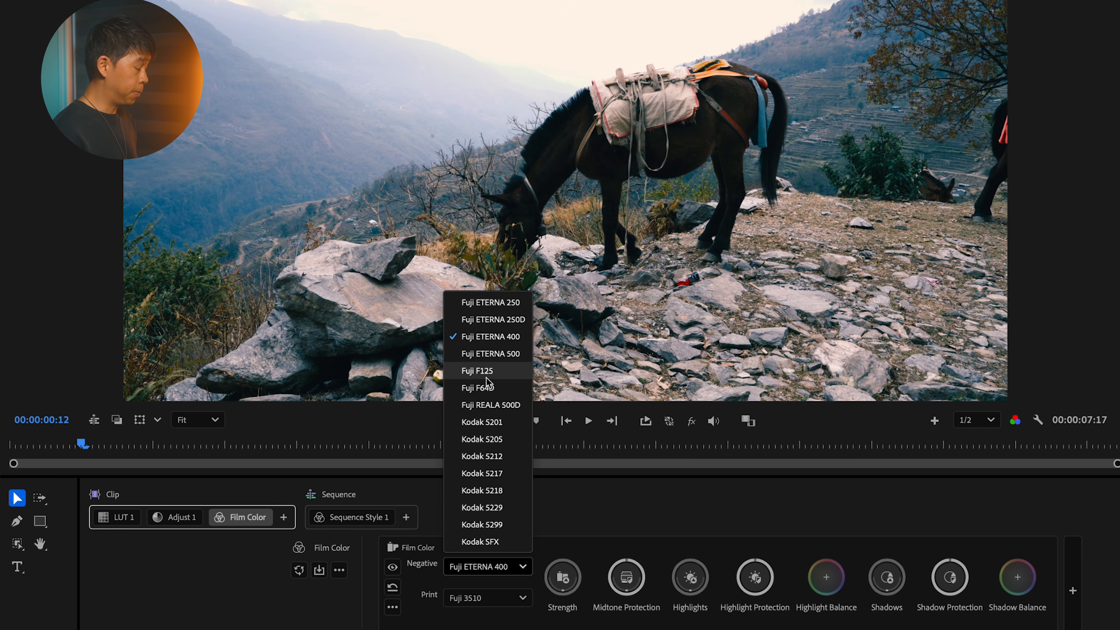
click(487, 387)
click(495, 599)
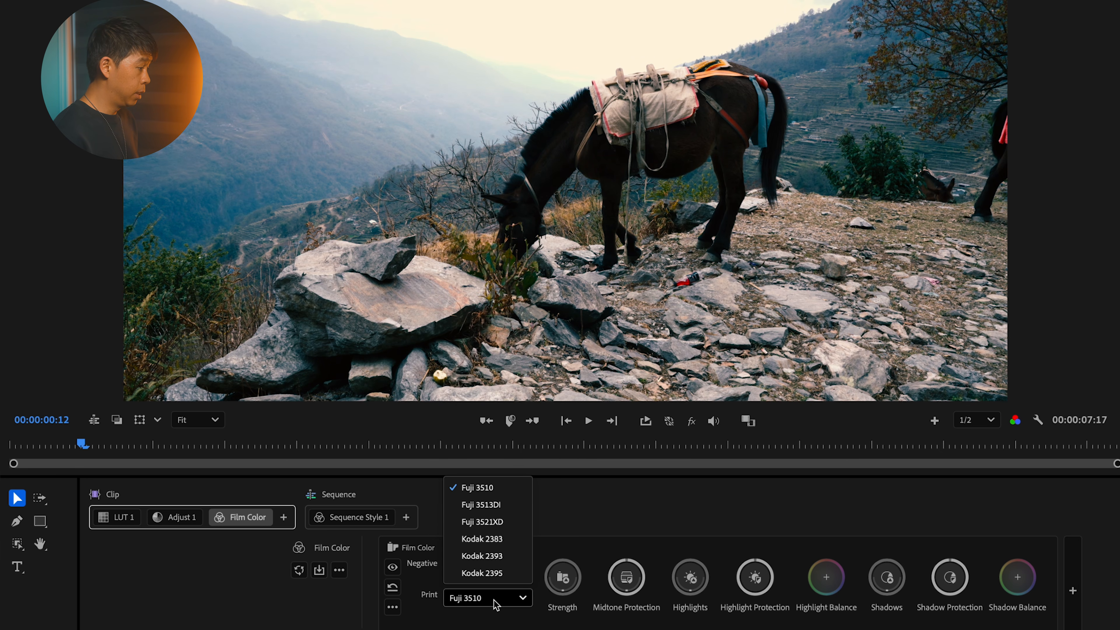
click(495, 507)
click(504, 601)
click(487, 487)
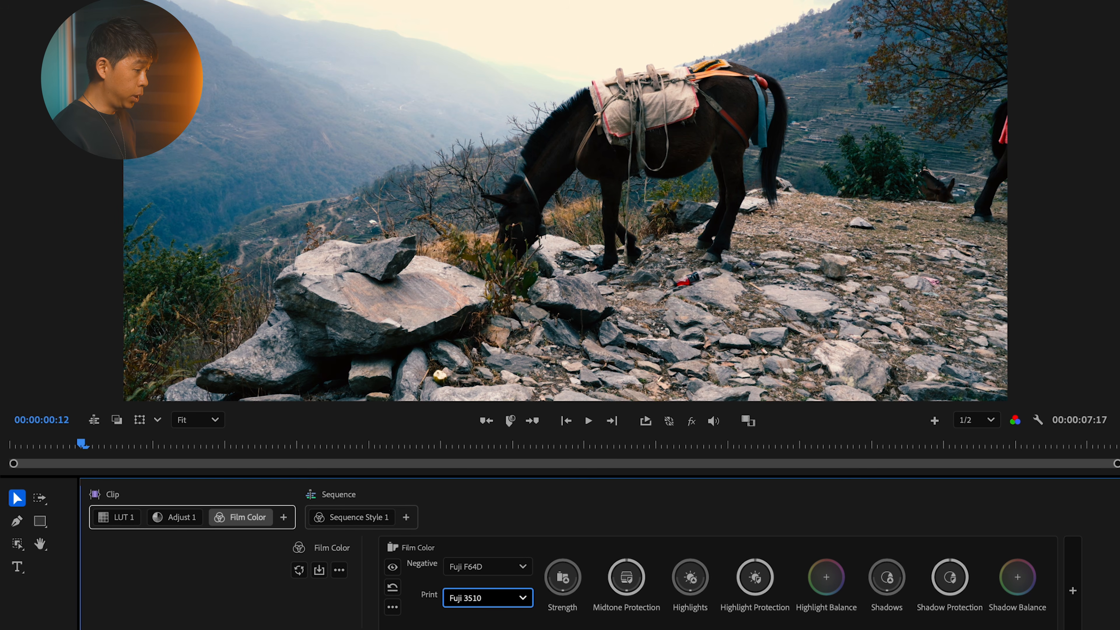
Step: Adjust the strength of the Film Color look on the horse clip
mouse_move(748, 602)
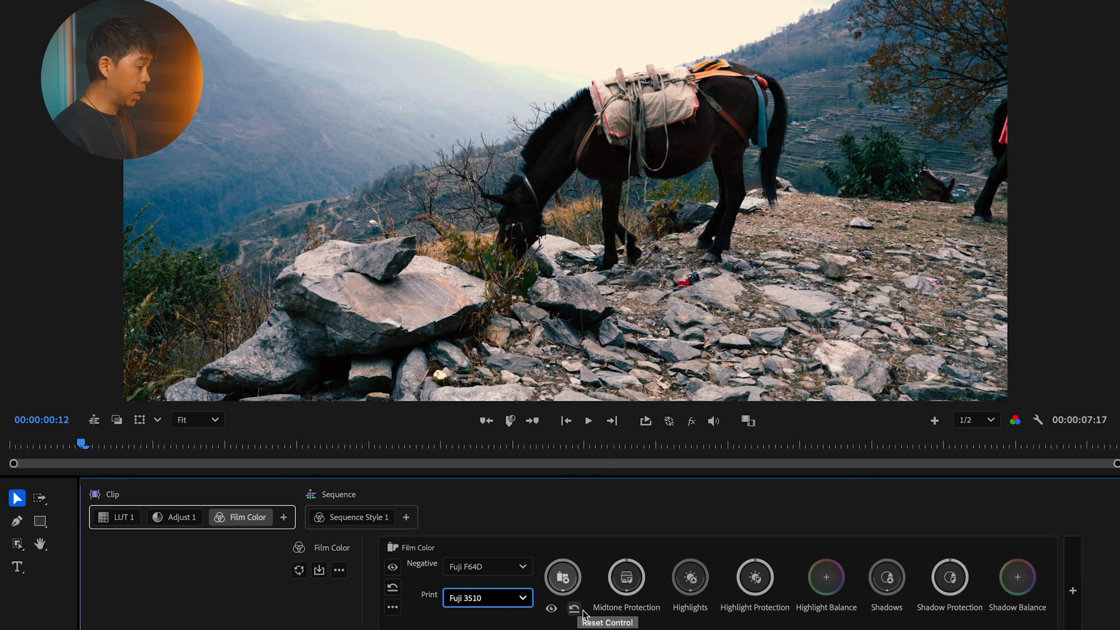
click(561, 580)
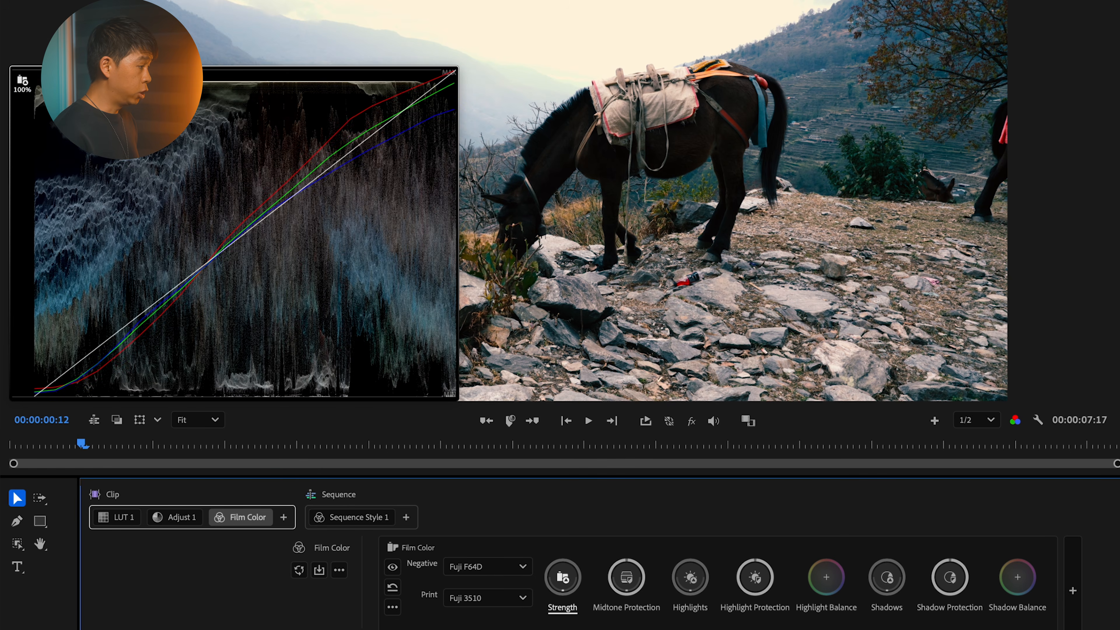
drag(562, 579, 585, 579)
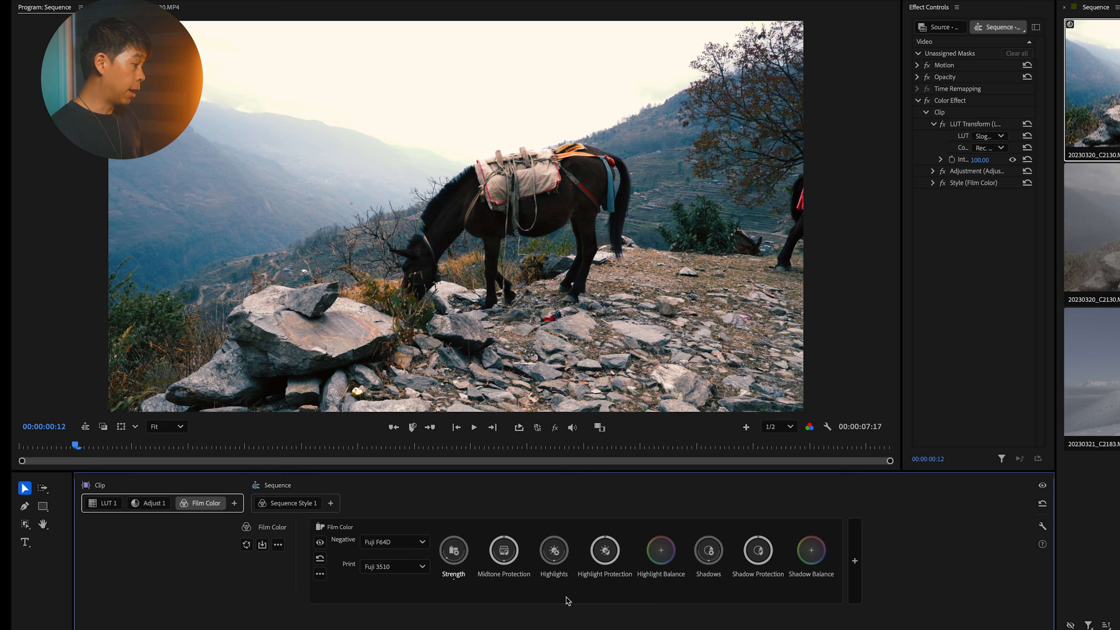
Step: Add another clip style with the Flare module after Film Color, and name it Flare
click(234, 503)
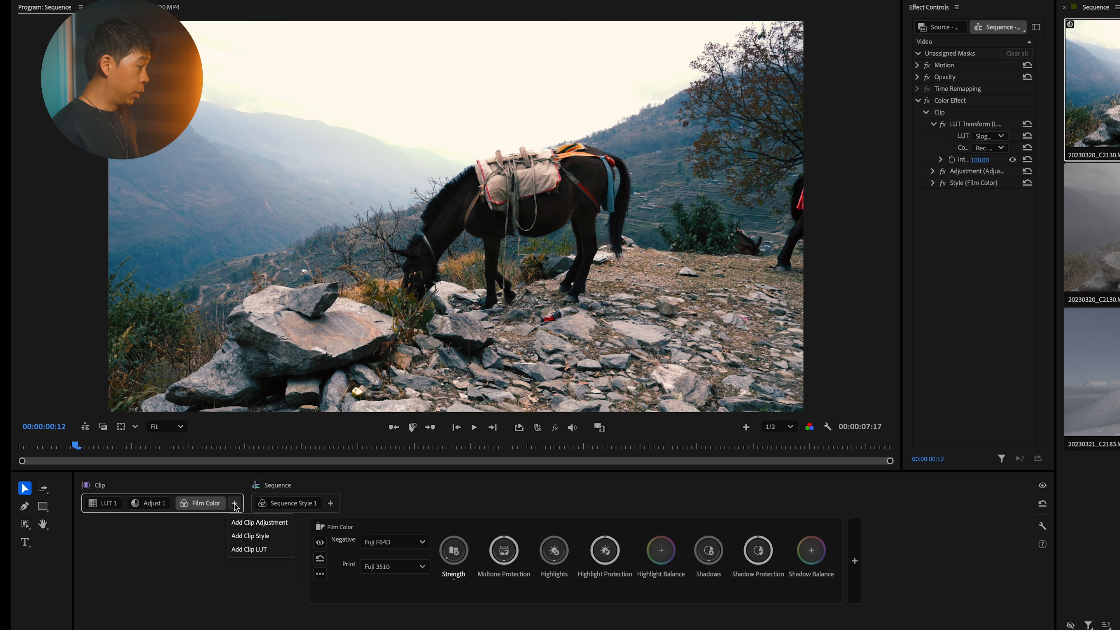
click(271, 536)
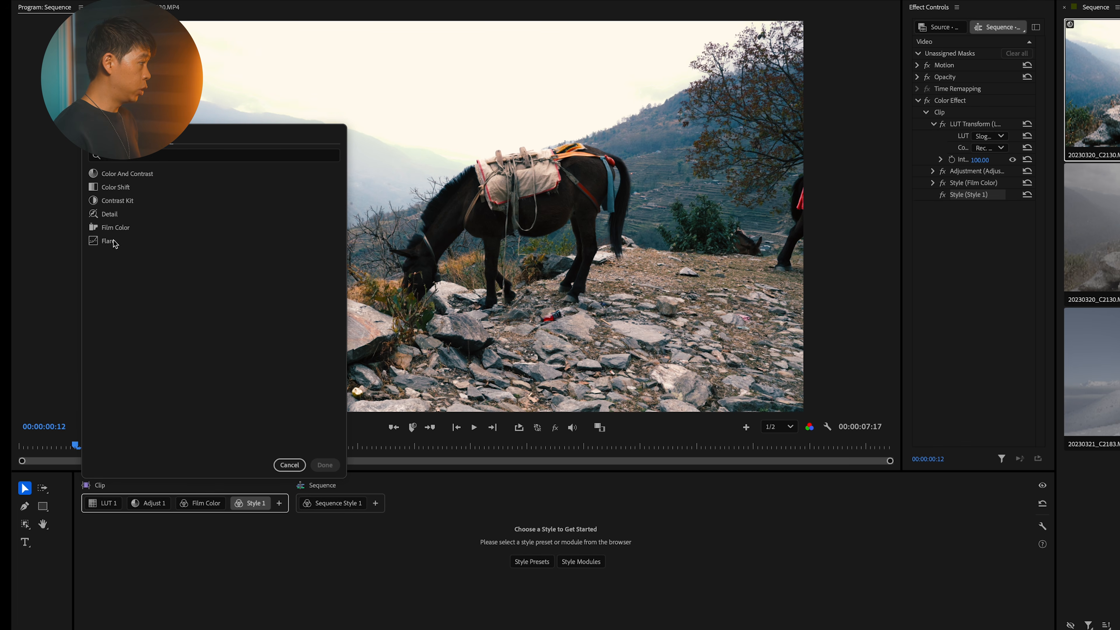
click(114, 242)
click(325, 465)
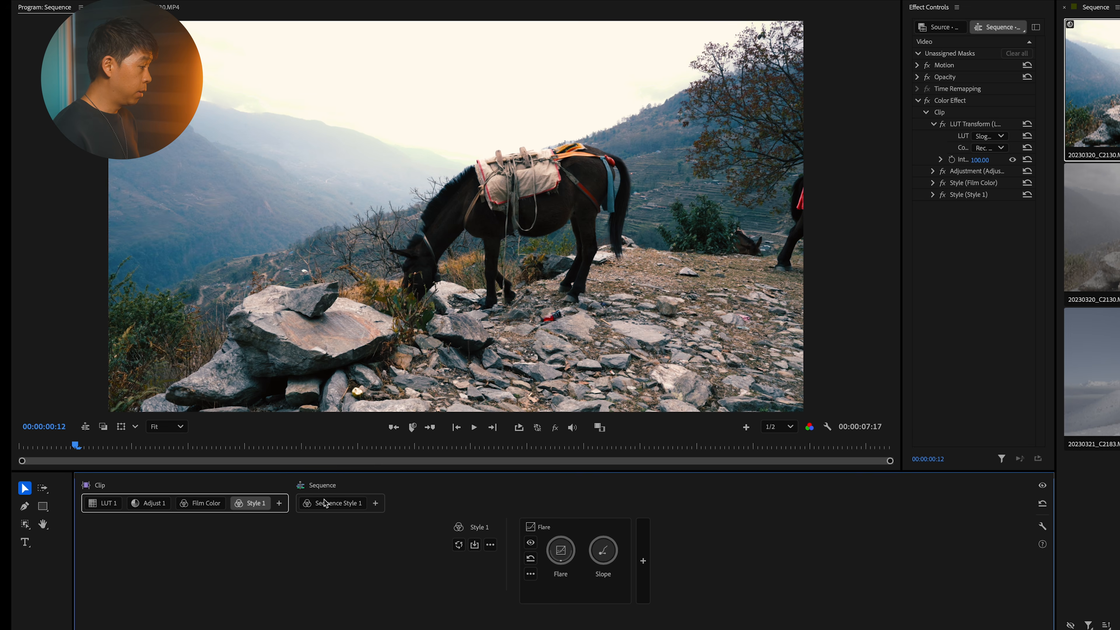
right_click(255, 502)
click(290, 400)
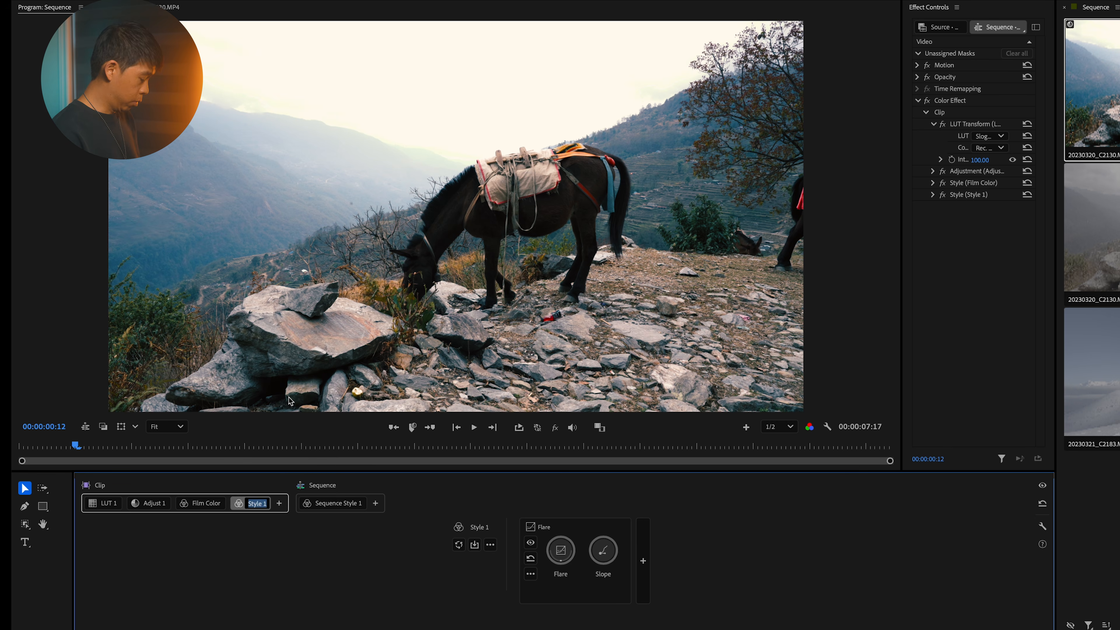
text(Flare)
key(Return)
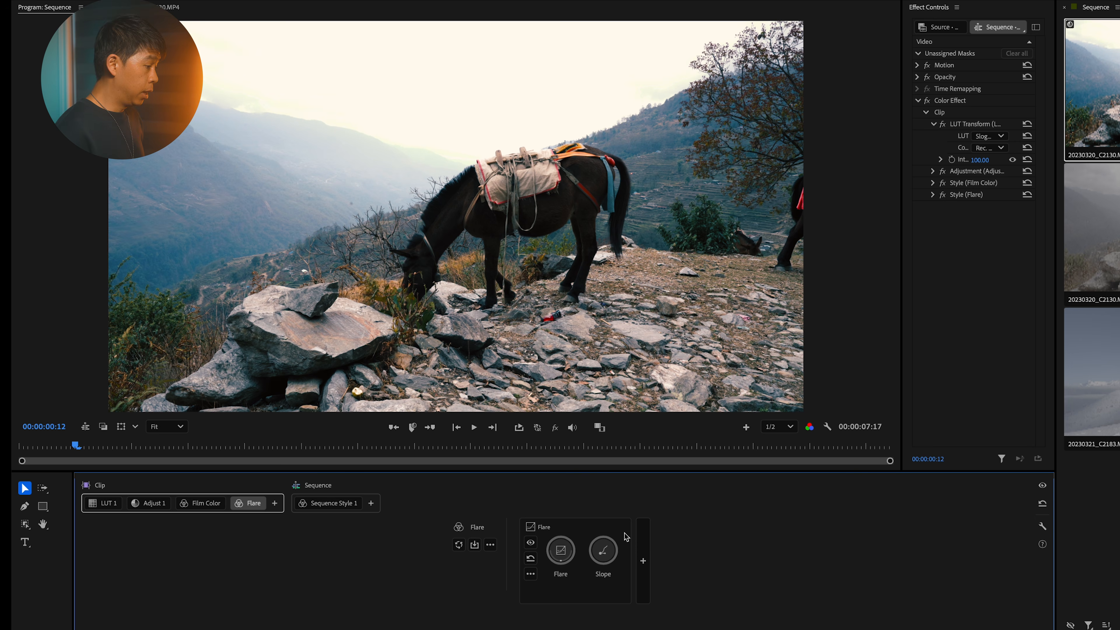
Step: Test a strong Flare amount on the horse clip with the module off and on, and reduce the effect
click(563, 556)
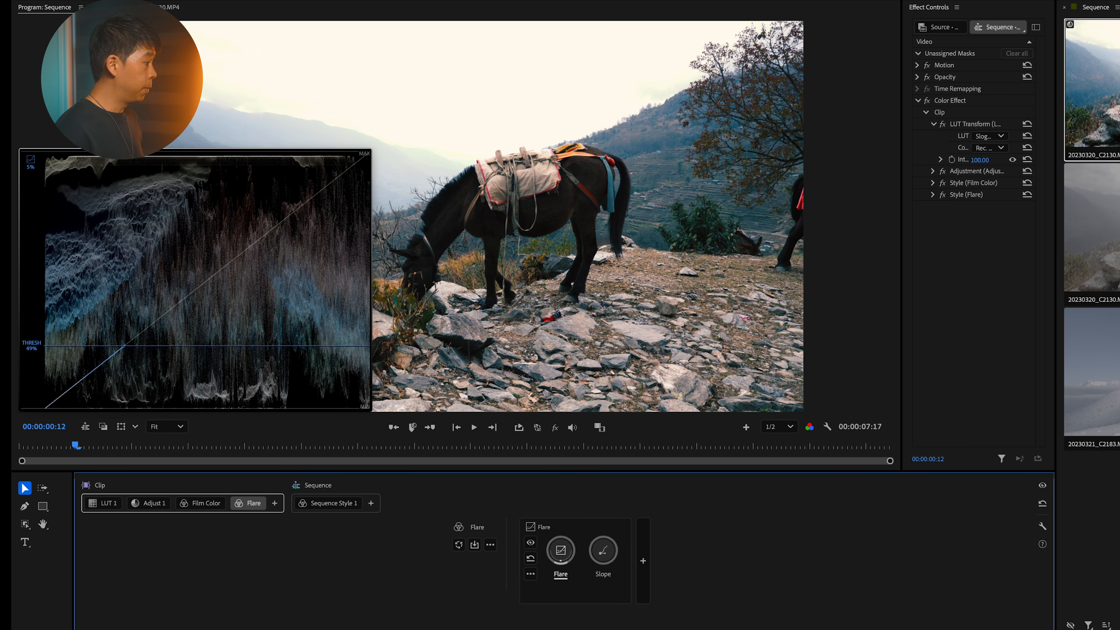
drag(562, 556, 596, 592)
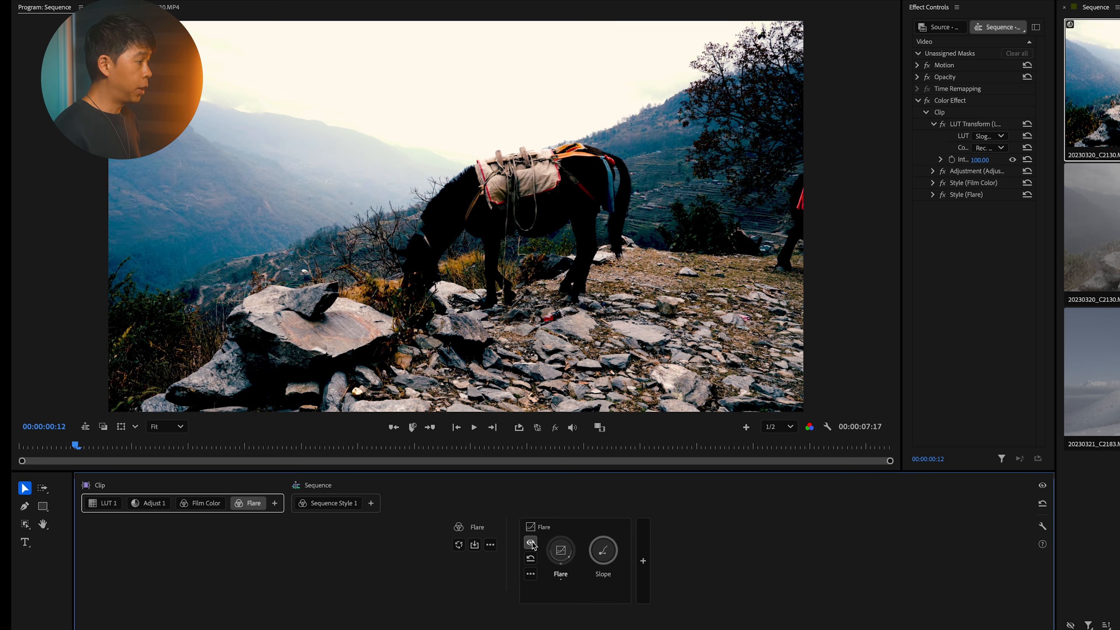
click(531, 543)
click(562, 553)
drag(561, 552, 558, 550)
click(572, 575)
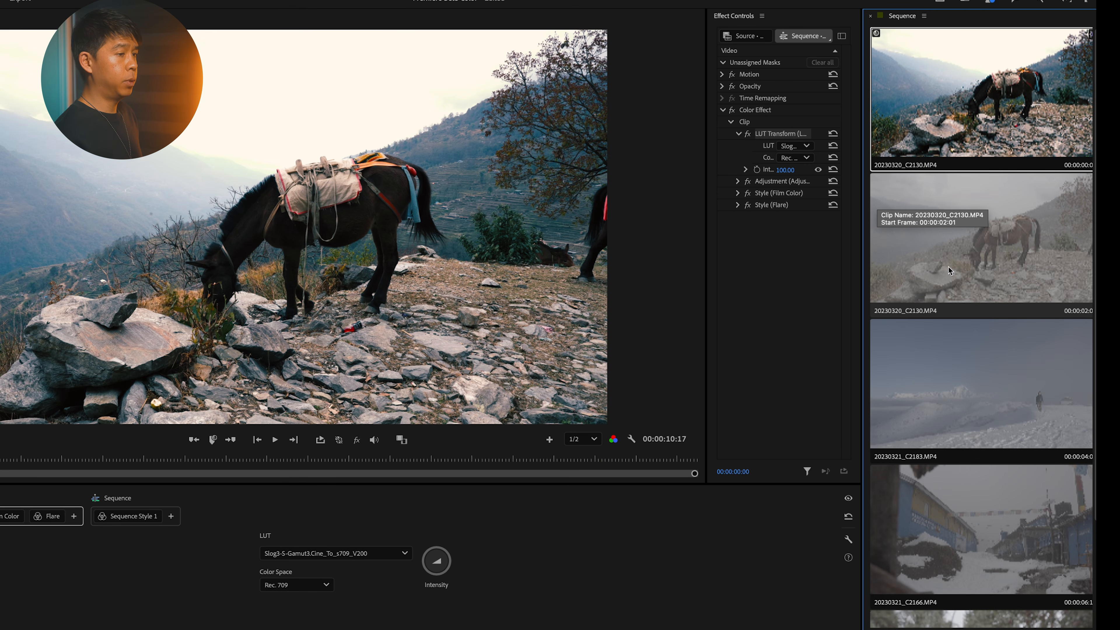
Step: Copy the Color Effect of the graded first horse clip for reuse on other clips in the sequence
scroll(963, 385, down, 3)
scroll(963, 382, up, 3)
scroll(960, 380, down, 4)
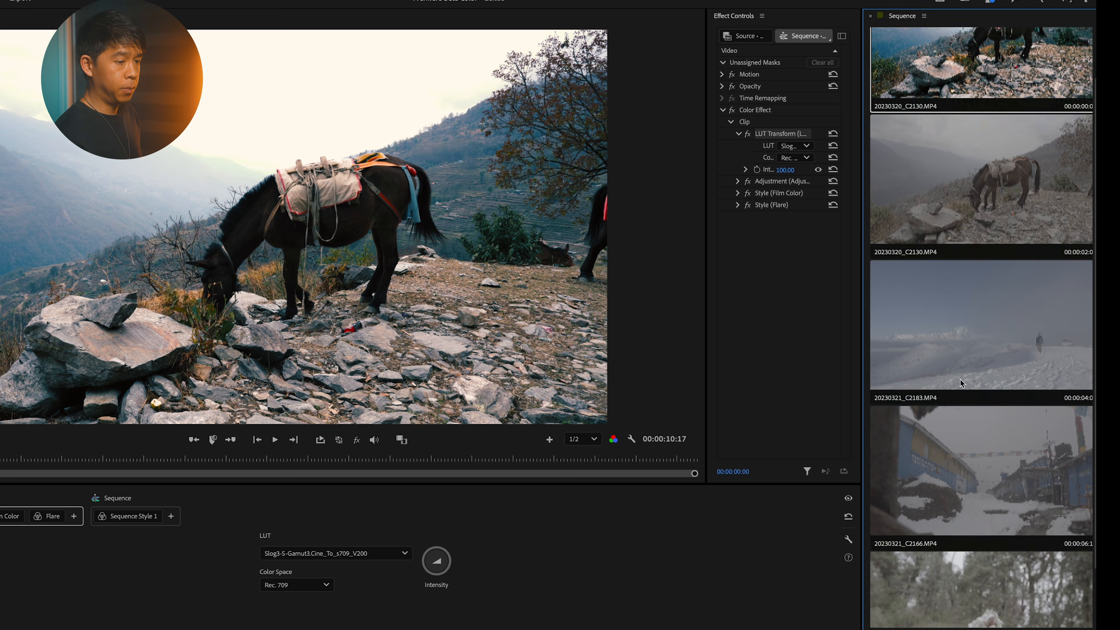
scroll(959, 381, up, 4)
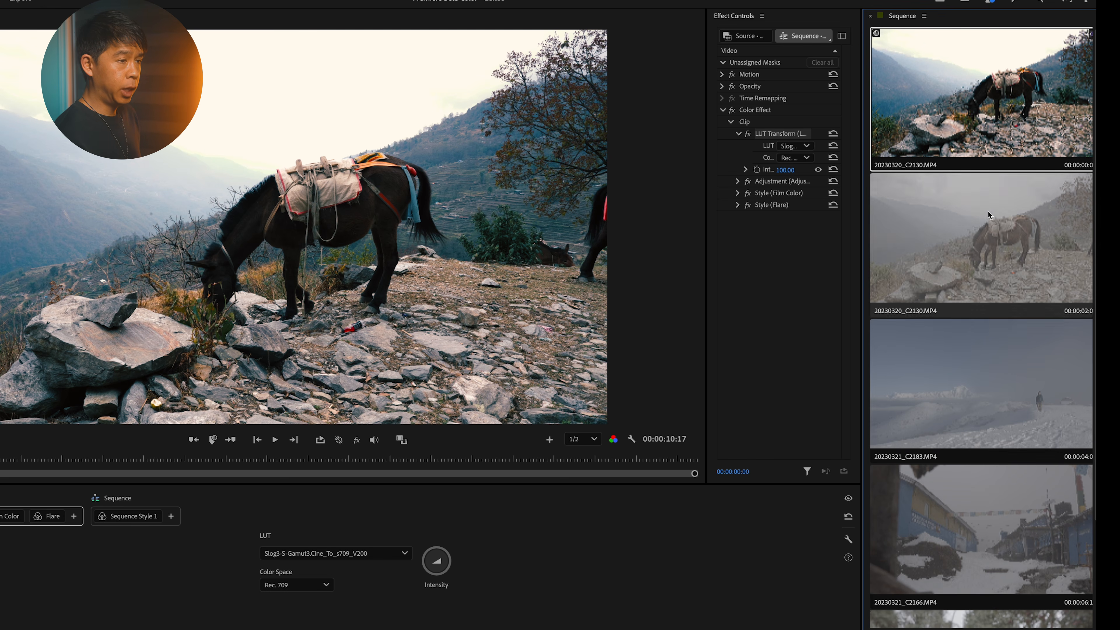
scroll(981, 355, down, 3)
scroll(980, 355, up, 3)
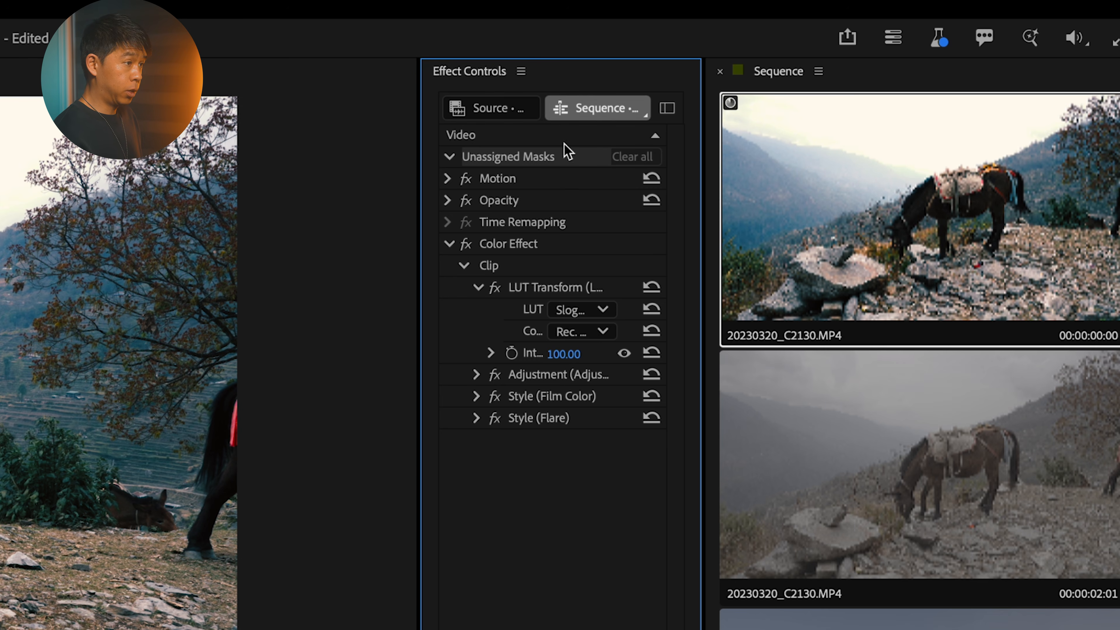
click(515, 247)
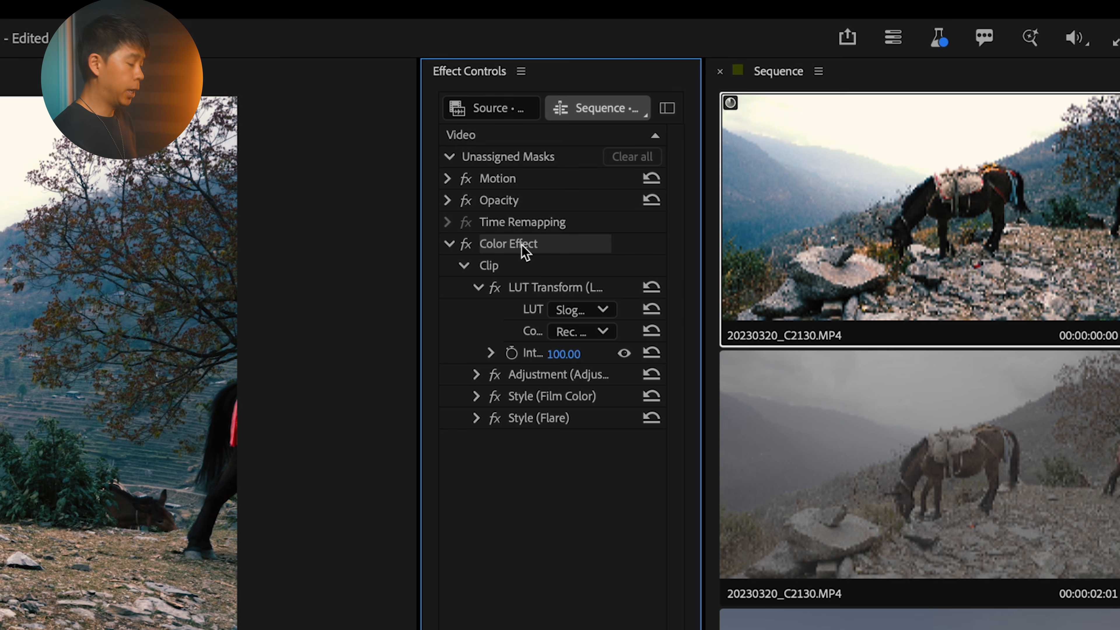
right_click(525, 250)
click(591, 347)
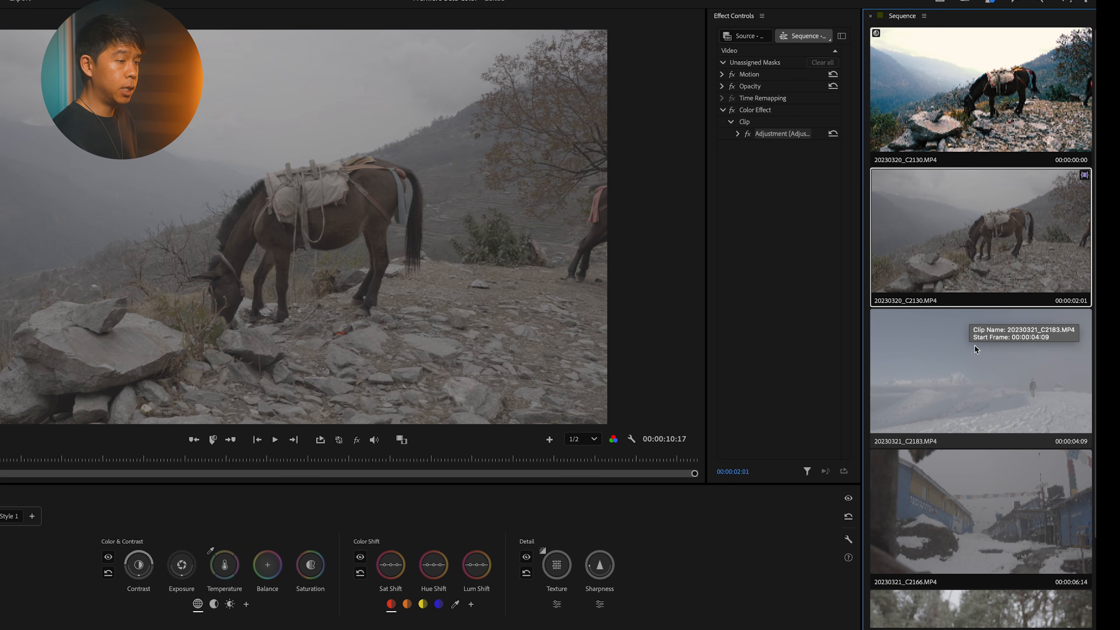
Step: Paste the copied Color Effect onto clips 20230321_C2166.MP4 and 20230320_C2143.MP4, and view the flower clip
click(979, 345)
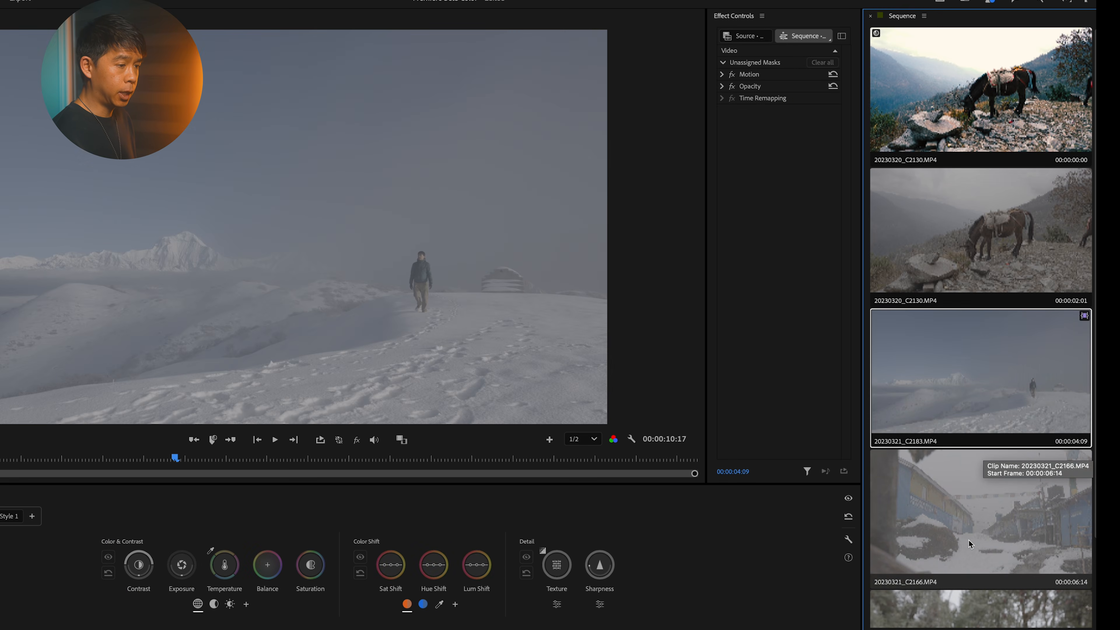
scroll(969, 534, down, 3)
click(975, 484)
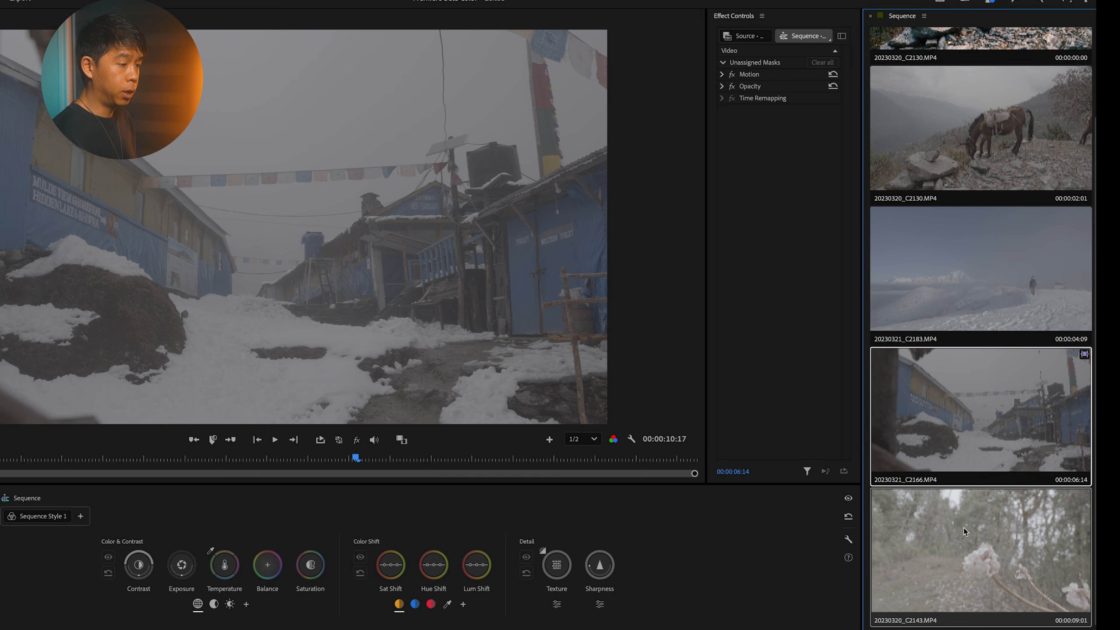
key(super+v)
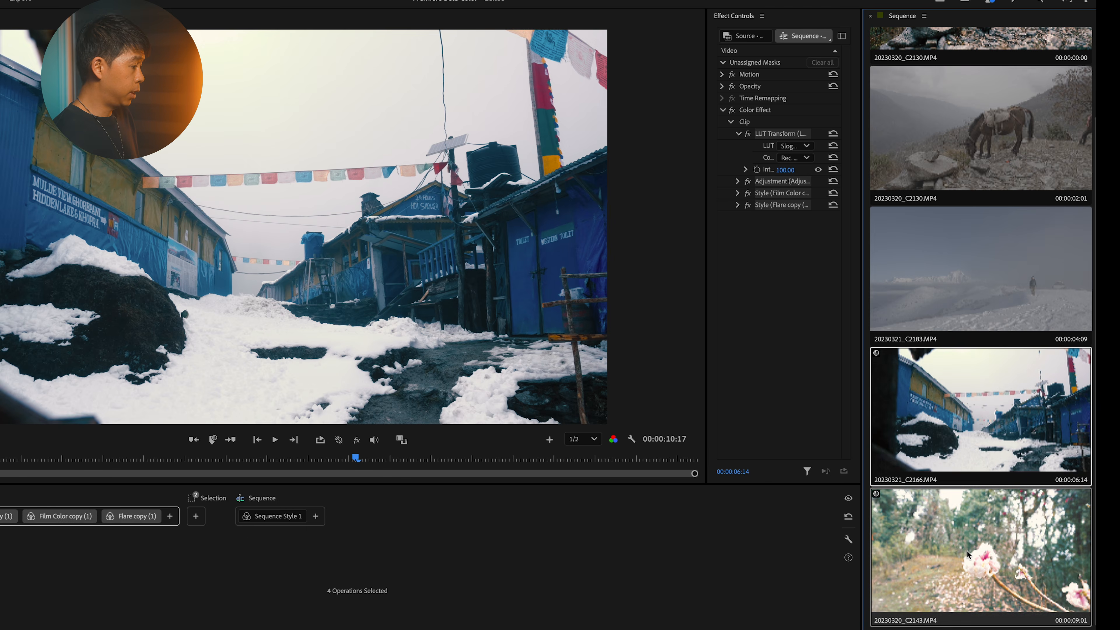
click(966, 554)
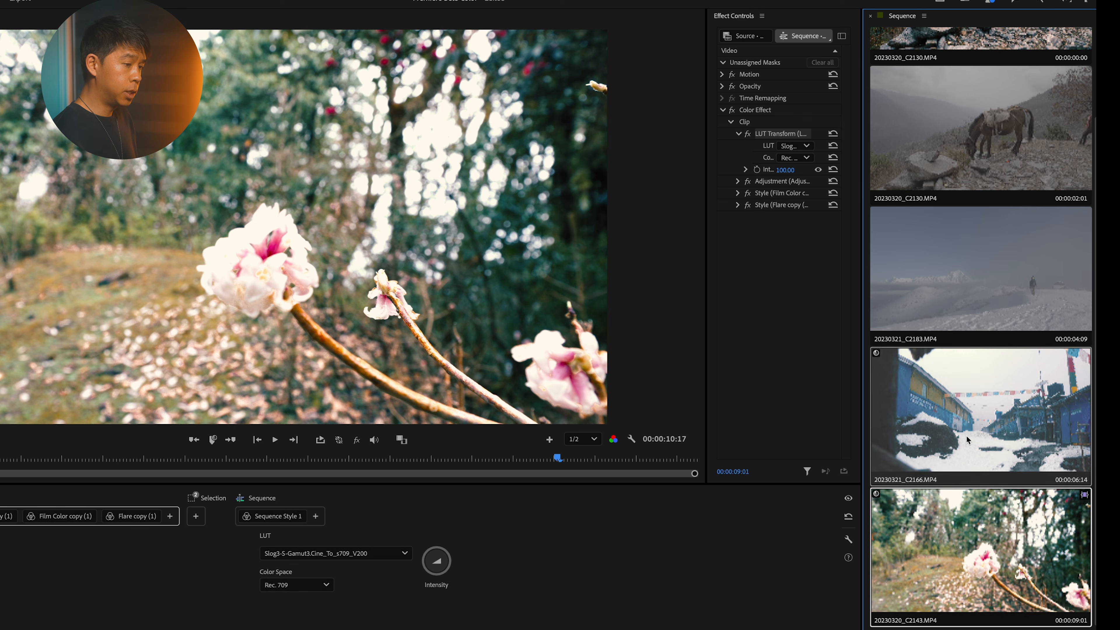
Step: View the graded village clip, switch the Color workspace to the layout with project panel and video scopes, and look through the sequence's clips
click(1018, 456)
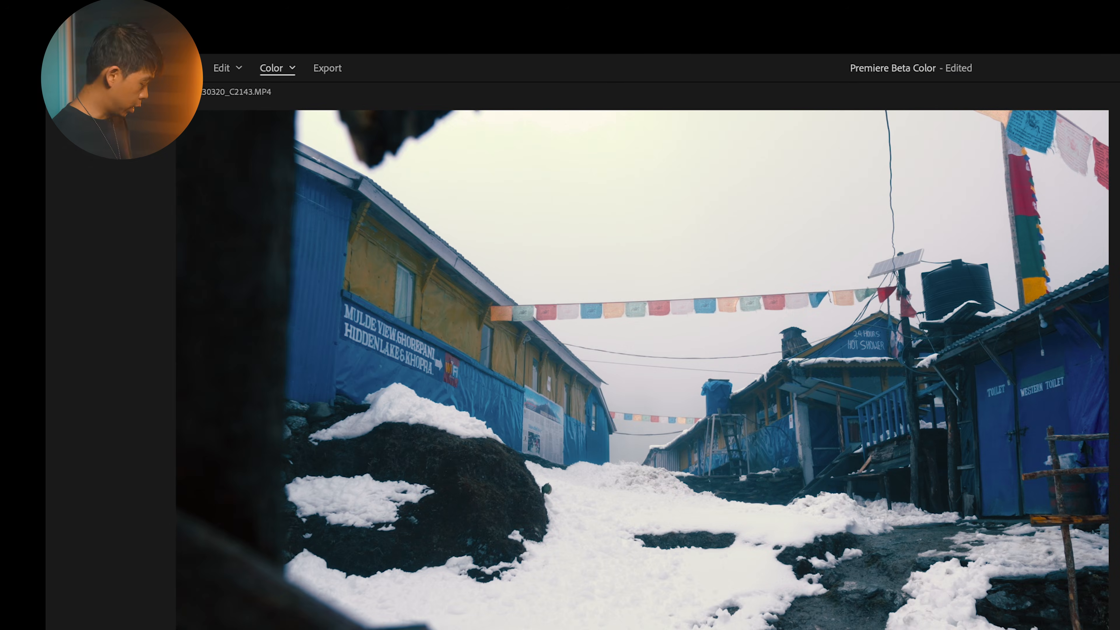
click(291, 69)
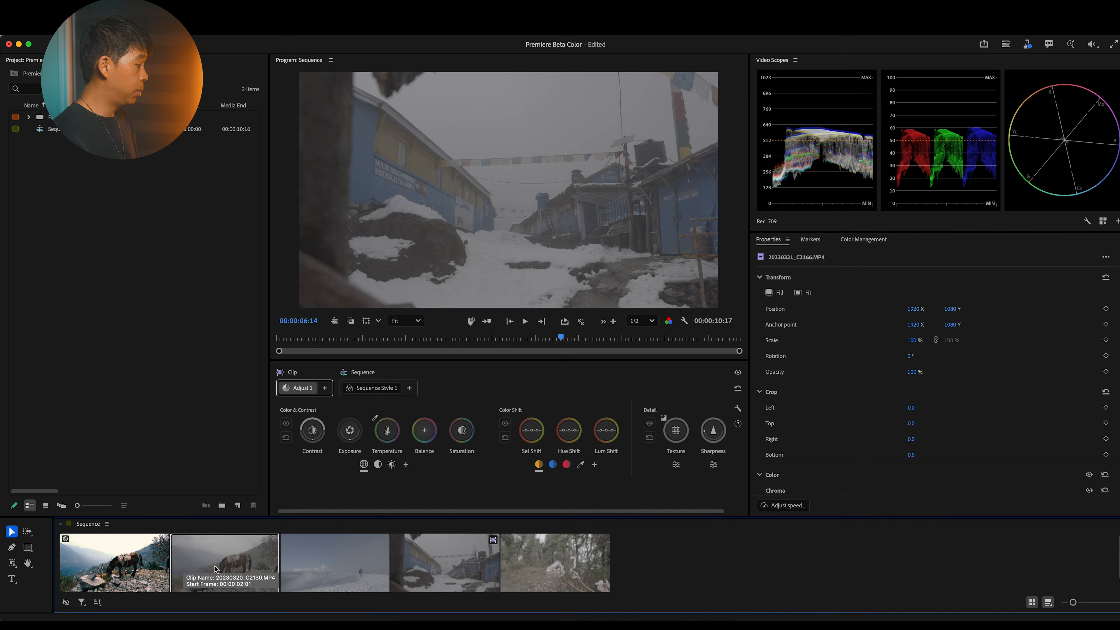
click(214, 562)
click(121, 562)
click(350, 573)
click(435, 569)
click(521, 566)
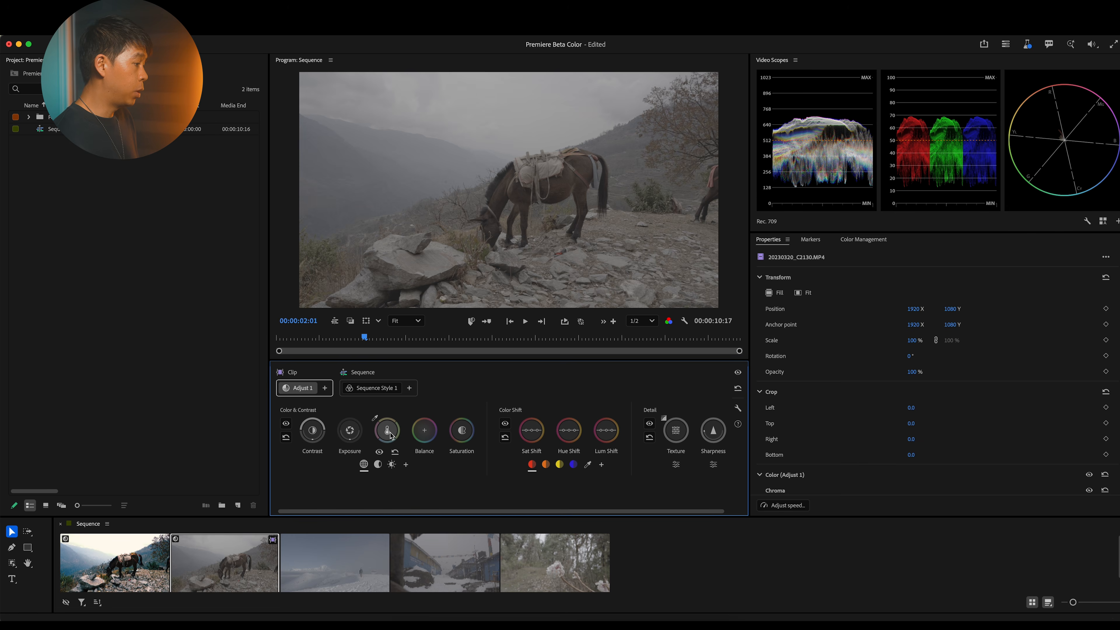
Step: Open the Adjust 1 module of the graded first horse clip and inspect its Saturation control with the on-screen vectorscope
click(140, 562)
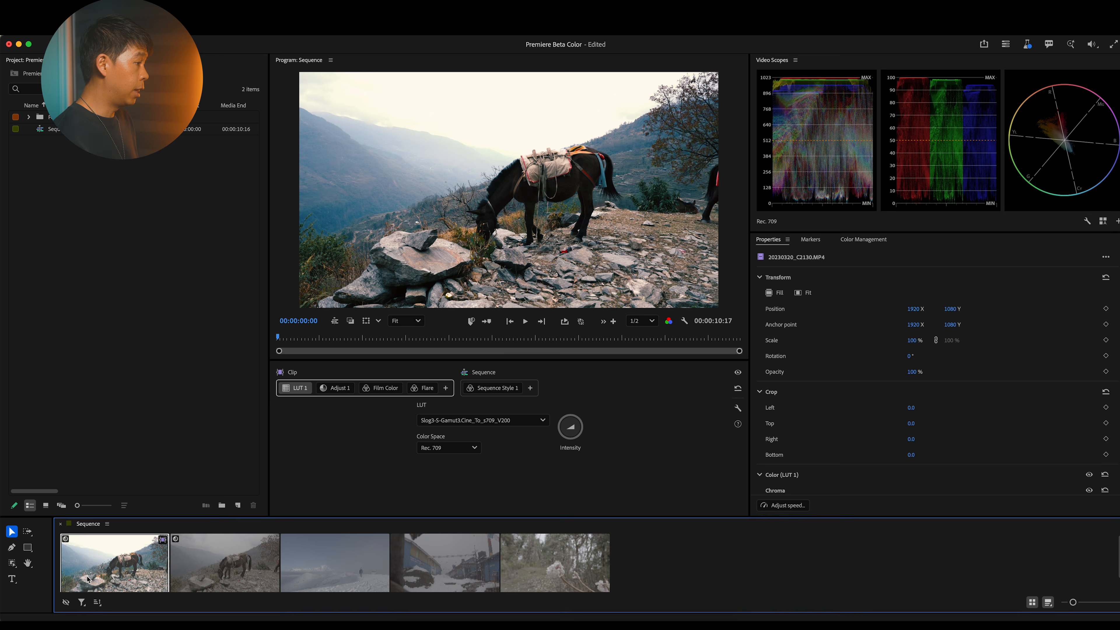
click(340, 389)
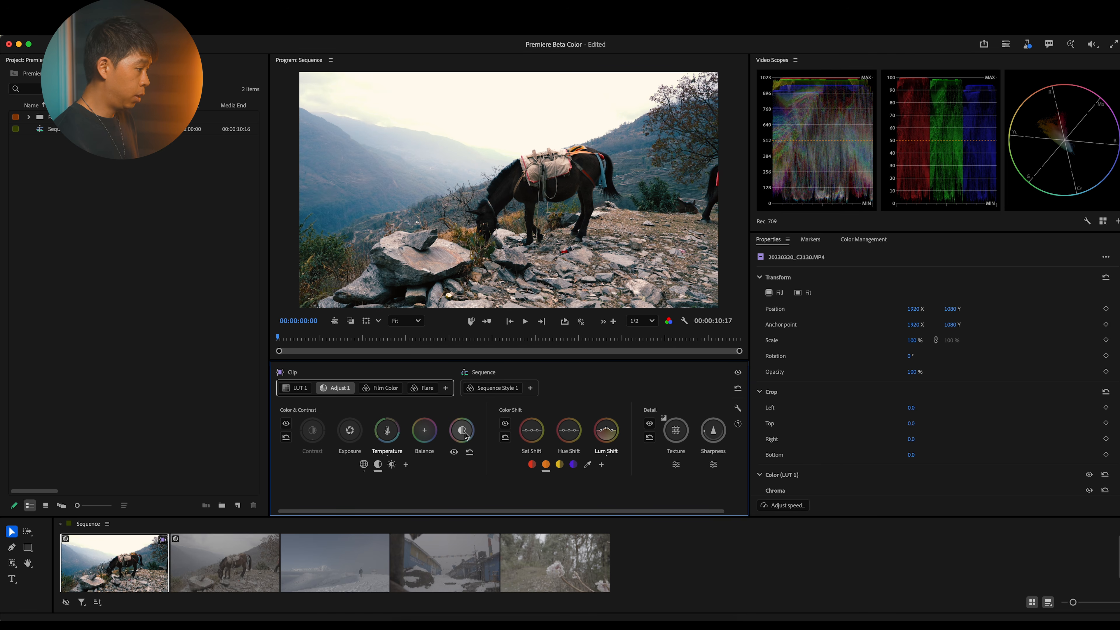
click(465, 434)
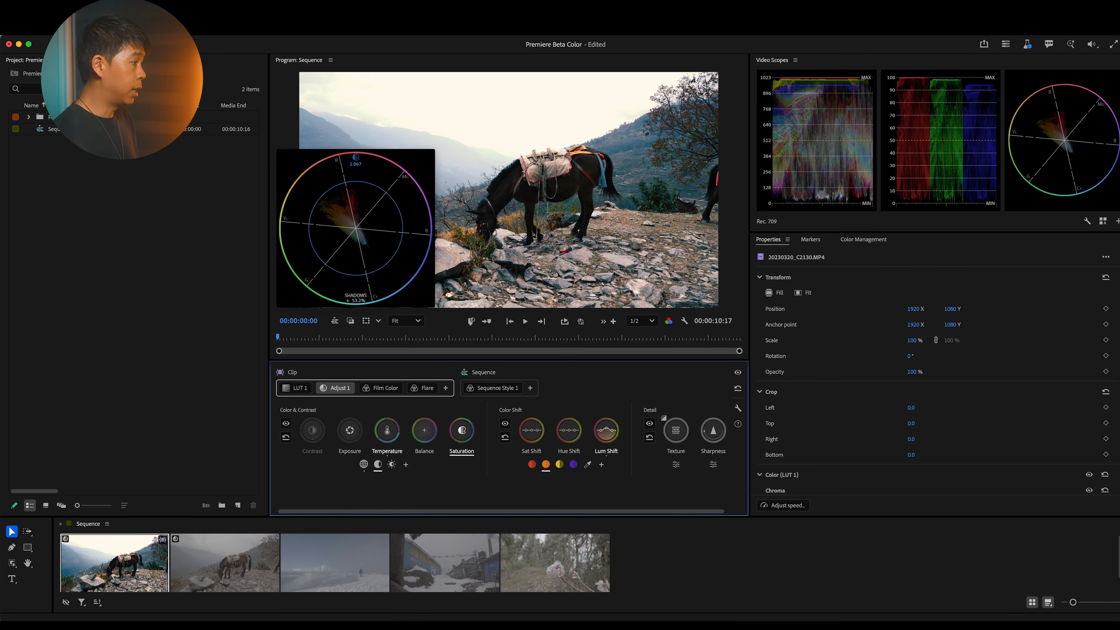
drag(465, 434, 465, 435)
Step: Switch the Color workspace back to the layout with the large program monitor, Effect Controls and vertical clip strip
click(161, 45)
click(163, 61)
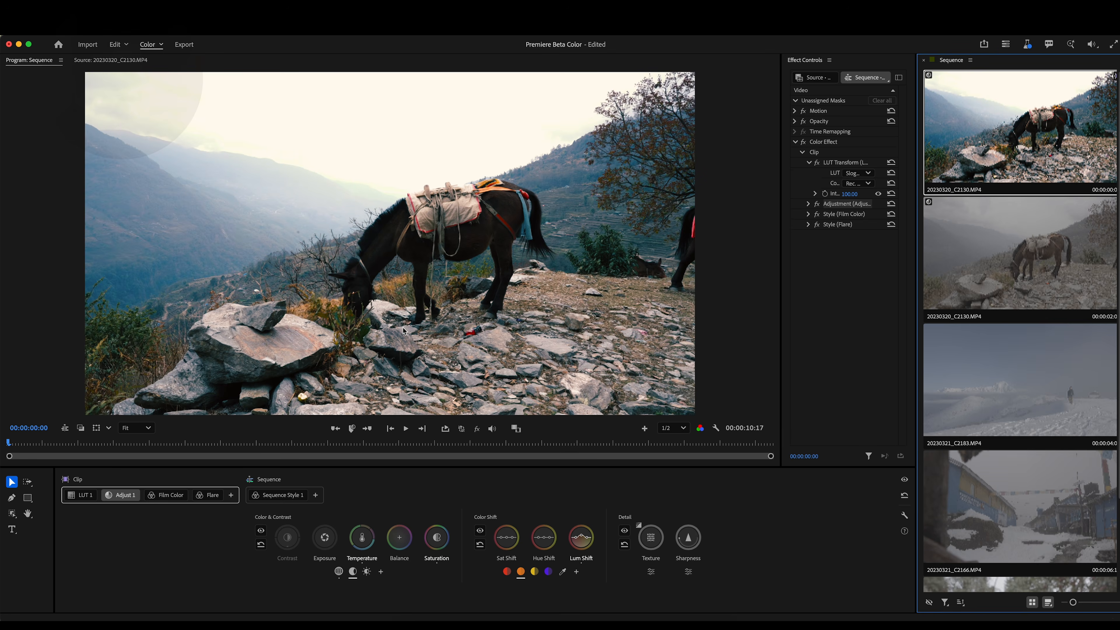
click(166, 520)
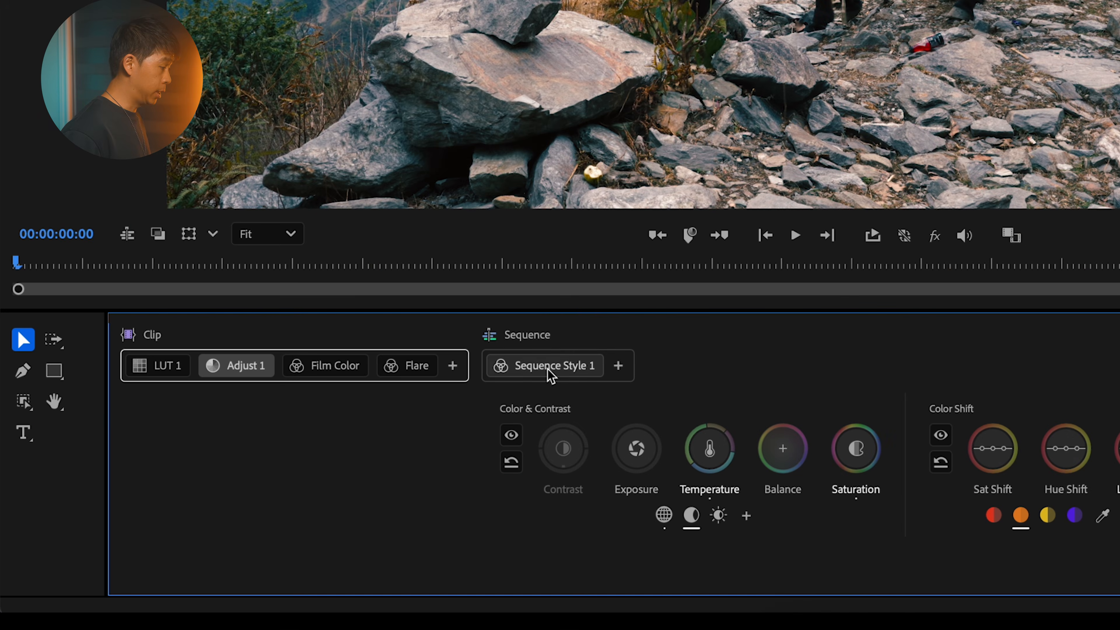
Step: View the empty Sequence Style 1 module, add a Sequence LUT after it, and set its LUT to SL CLEAN KODAK B
click(548, 370)
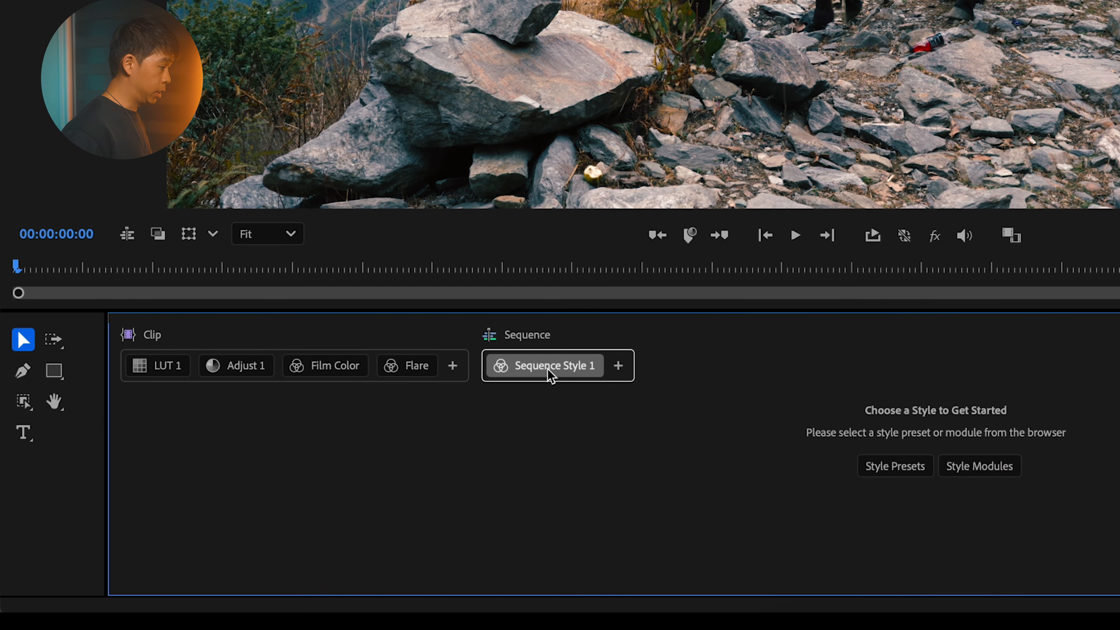
click(618, 366)
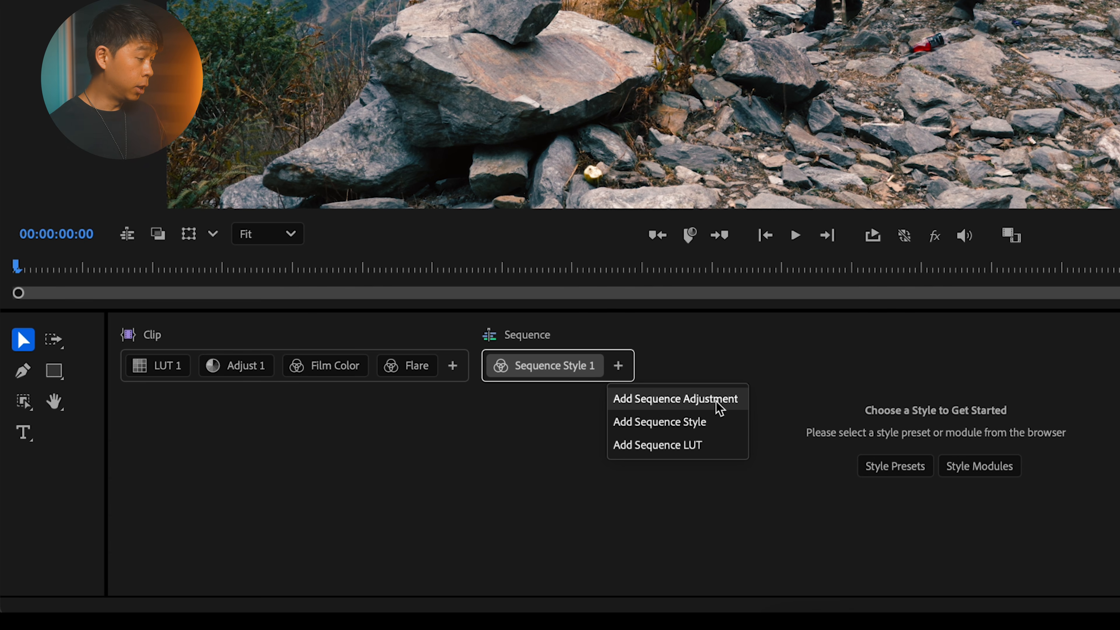
click(701, 446)
click(872, 440)
scroll(859, 146, up, 10)
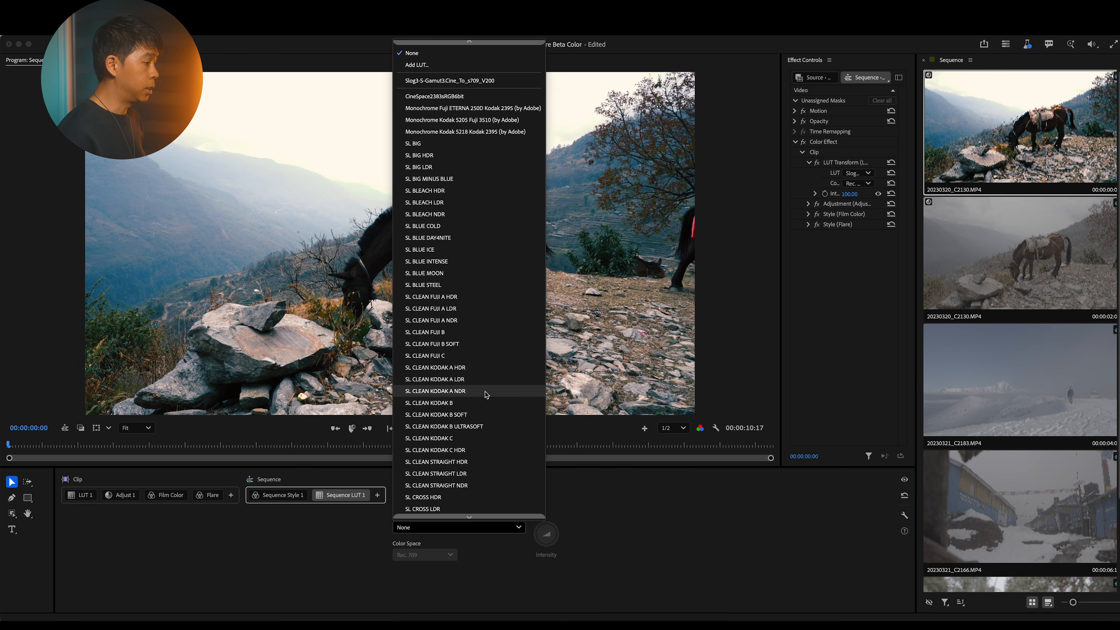
click(478, 402)
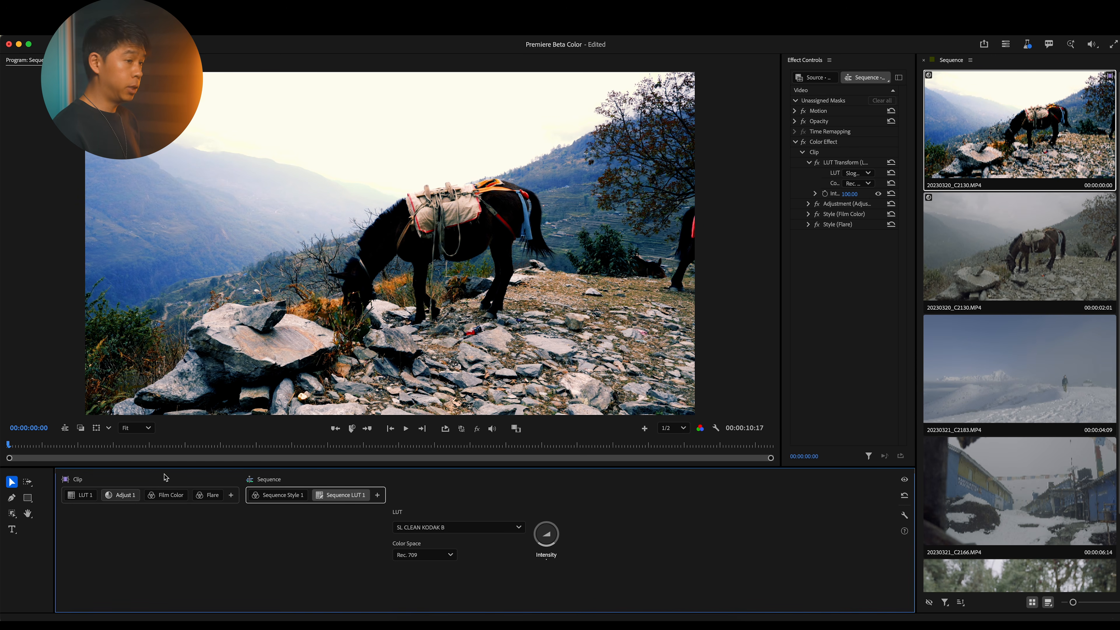
Step: Go to snow clip 20230321_C2183.MP4 and check the sequence-level LUT module there against its clip-level modules
key(Down)
key(Down)
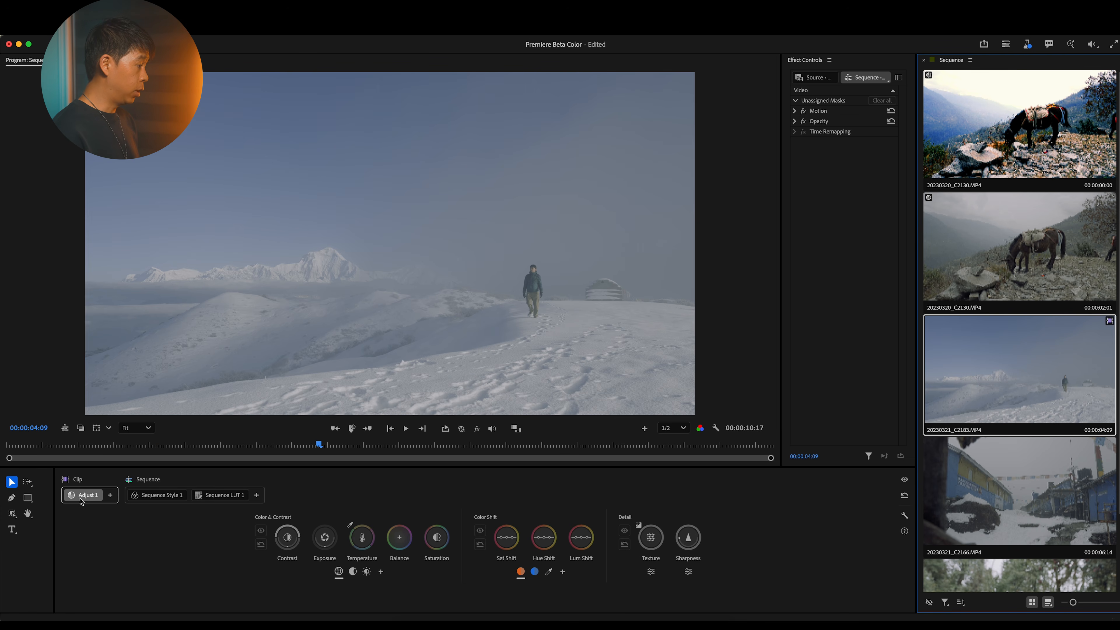
click(147, 482)
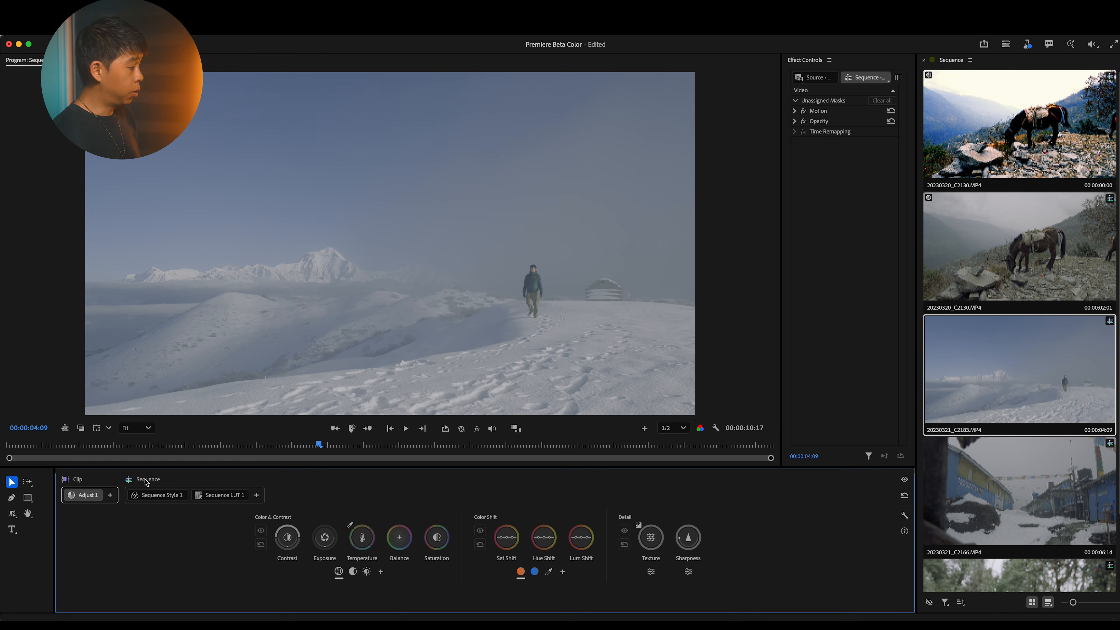
click(222, 494)
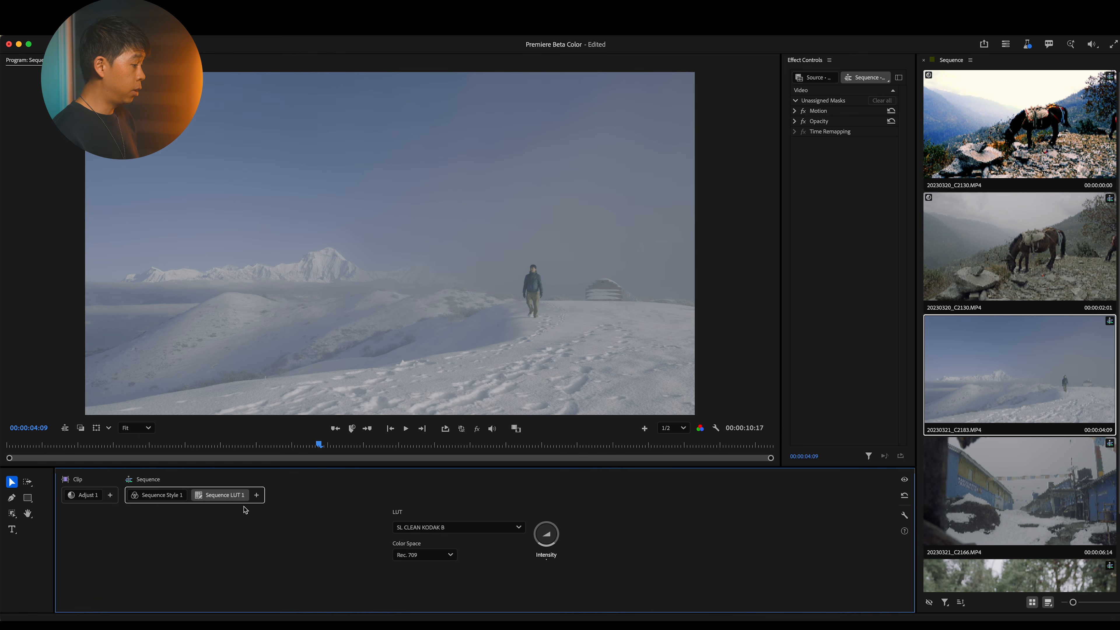